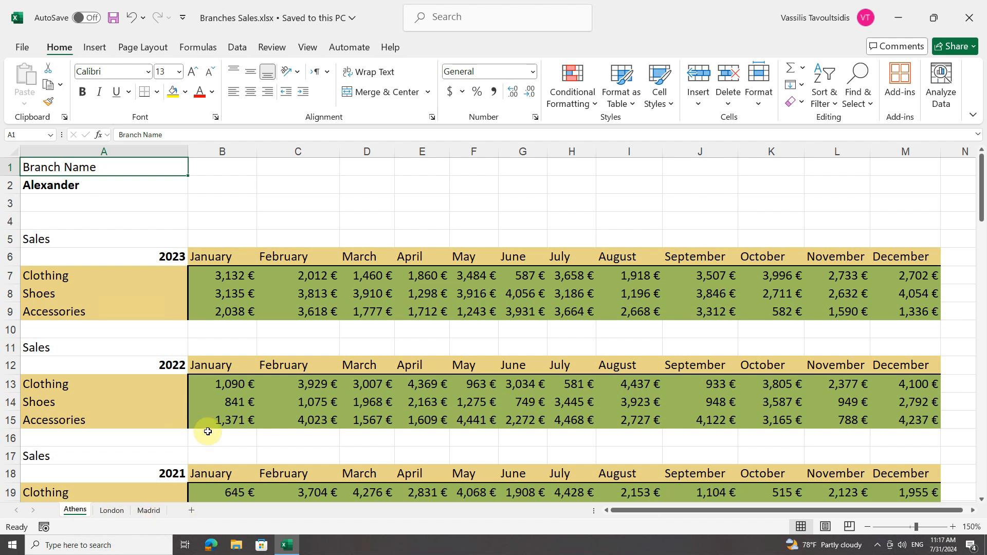
# View the London and Madrid sheets, and insert a blank worksheet directly before Madrid
pyautogui.click(110, 512)
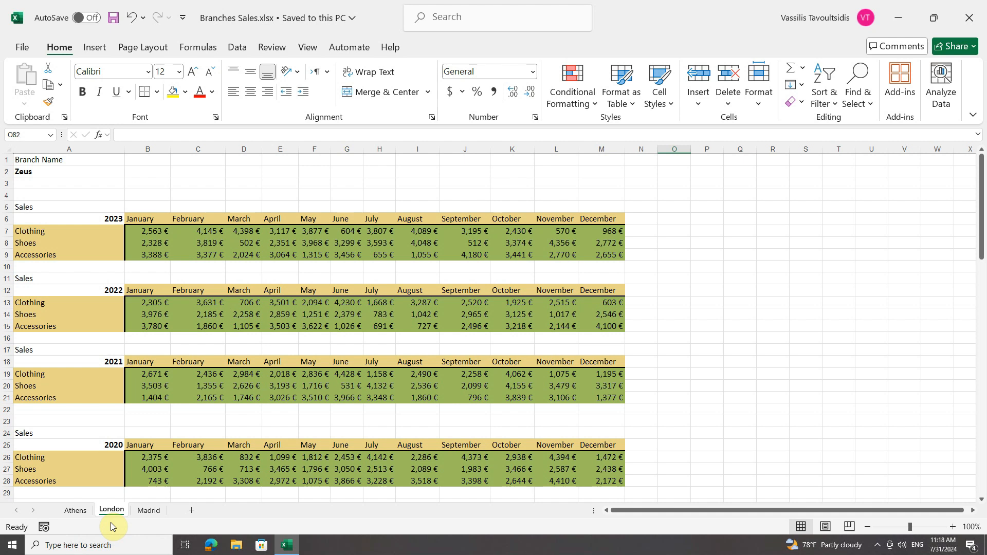
pyautogui.click(147, 512)
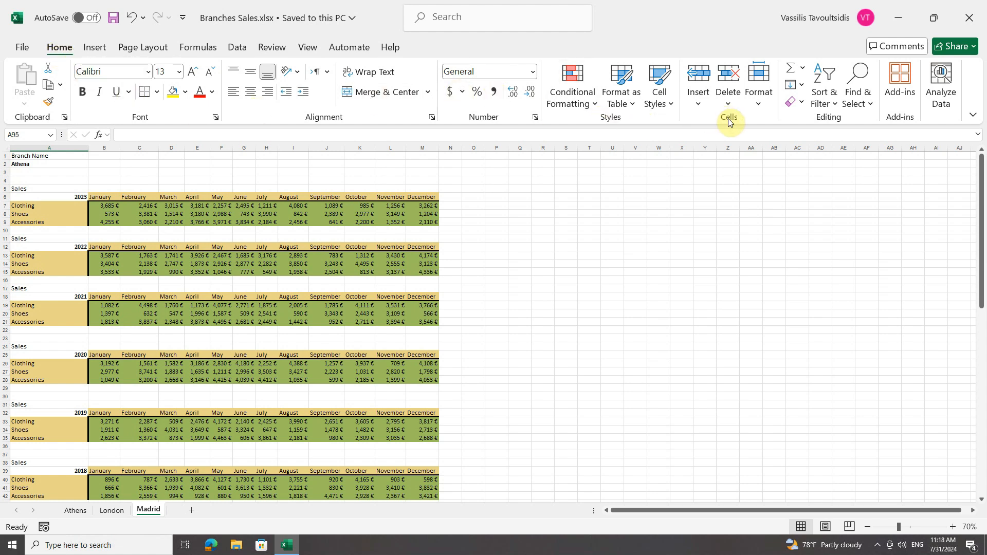
pyautogui.click(698, 103)
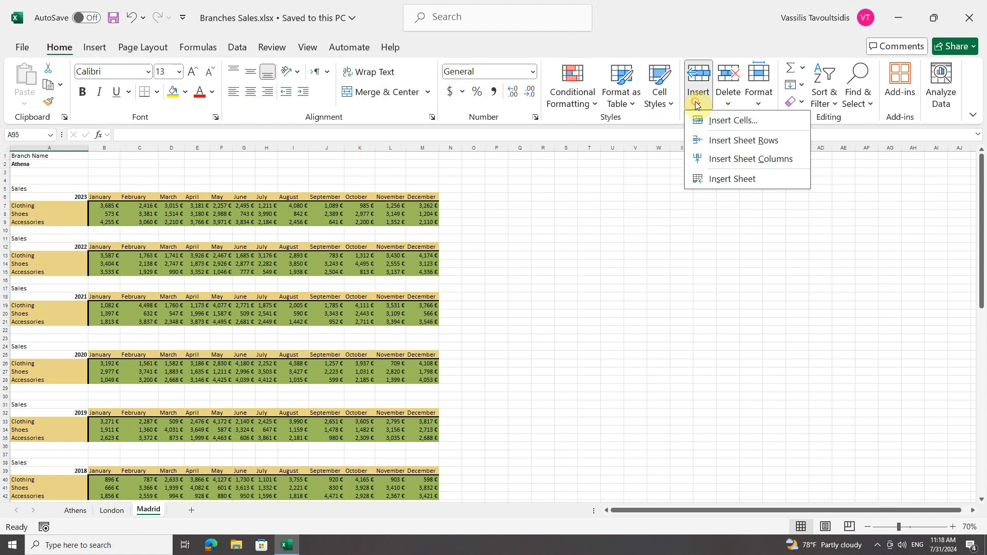
pyautogui.click(737, 183)
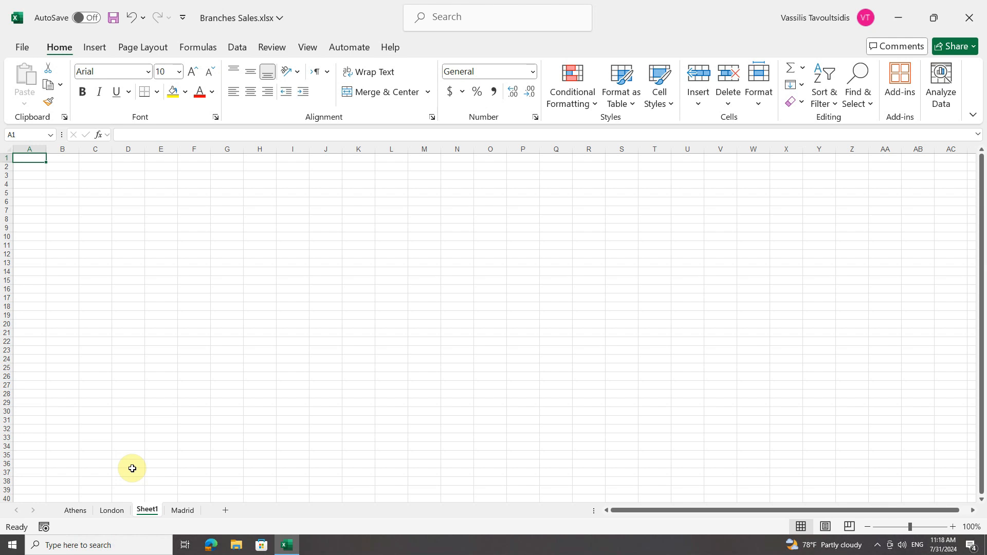
# Insert a blank worksheet directly before the Athens sheet, choosing the Worksheet type
pyautogui.rightClick(75, 514)
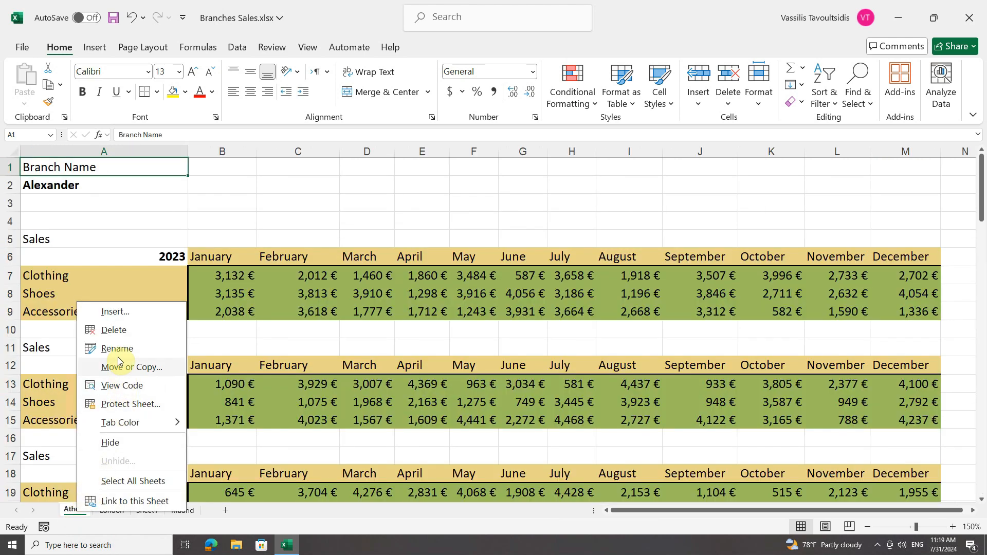
pyautogui.click(122, 312)
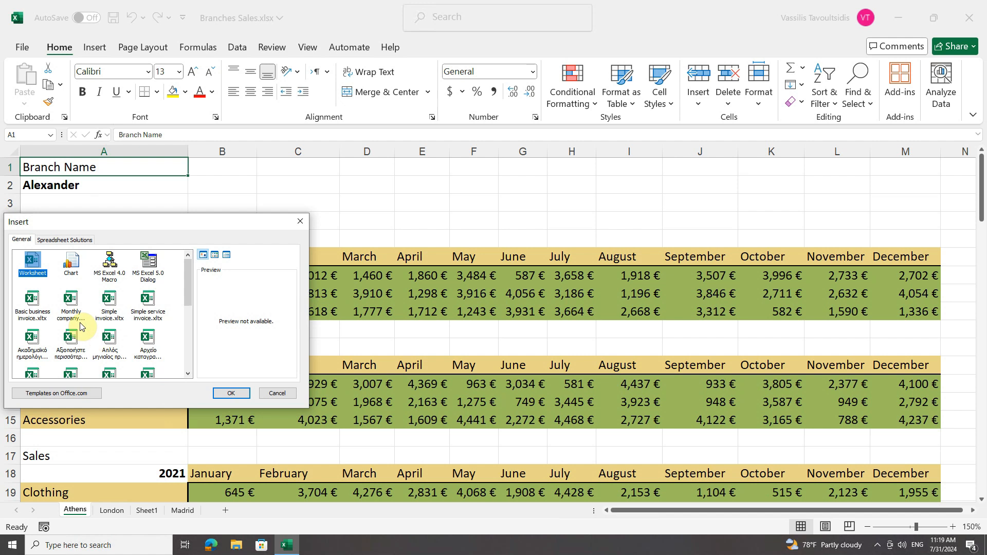
pyautogui.click(229, 393)
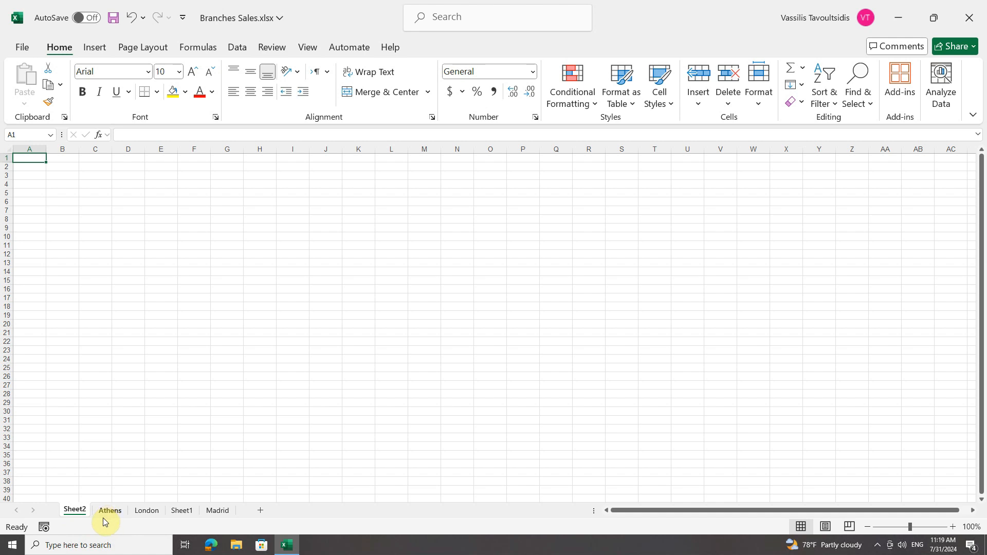
# Add one blank sheet directly after Sheet2 and another directly after London
pyautogui.click(261, 513)
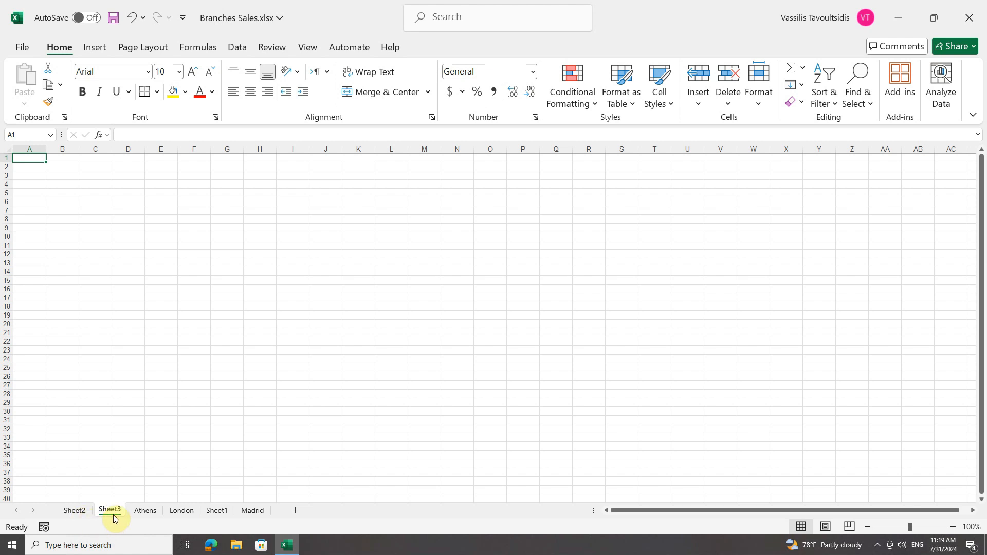
pyautogui.click(183, 510)
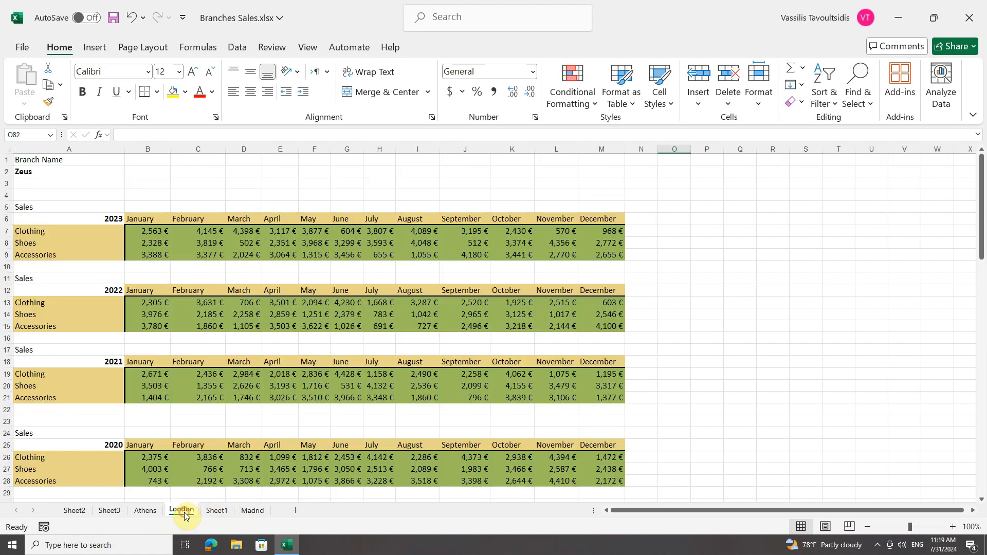
pyautogui.click(295, 511)
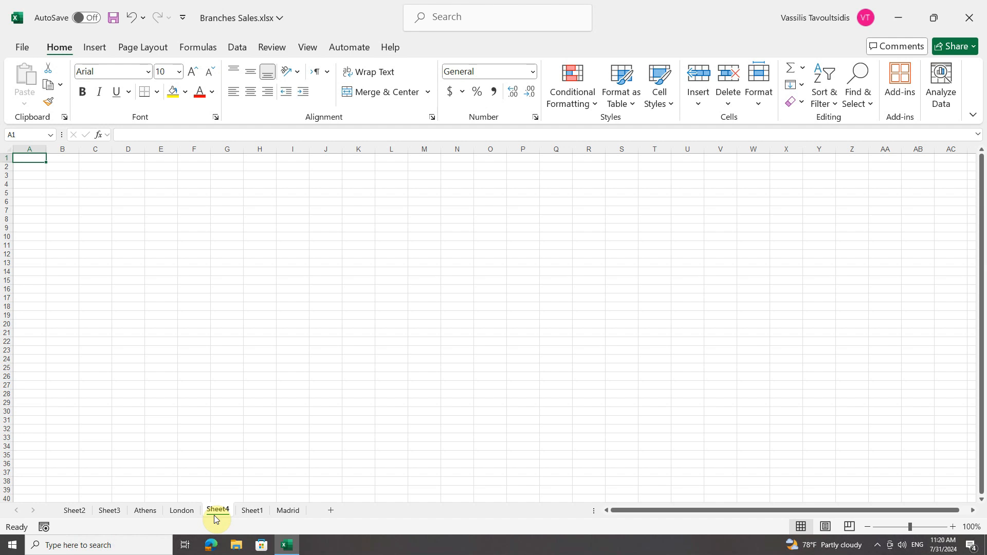
# Insert another blank worksheet directly before the Madrid sheet
pyautogui.click(286, 511)
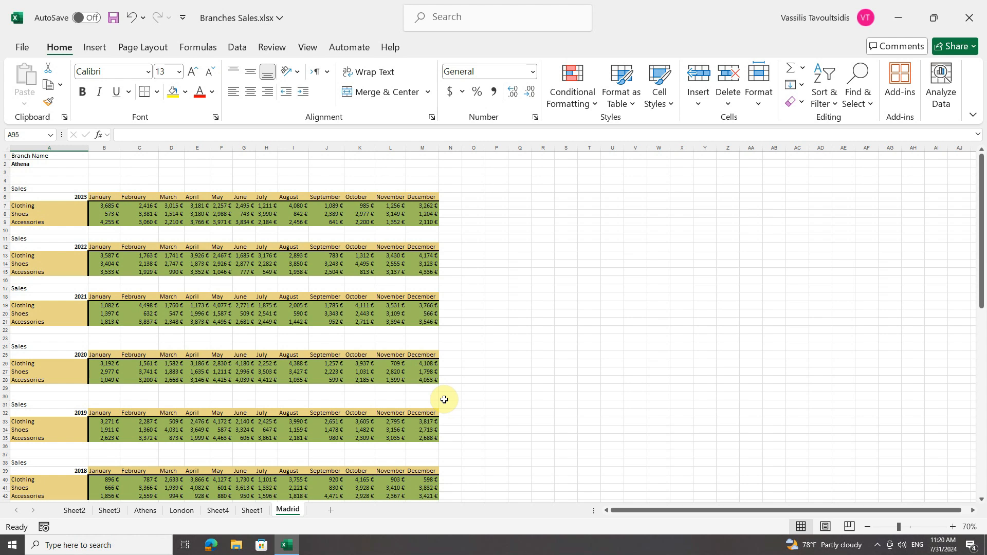
pyautogui.hotkey('shift', 'F11')
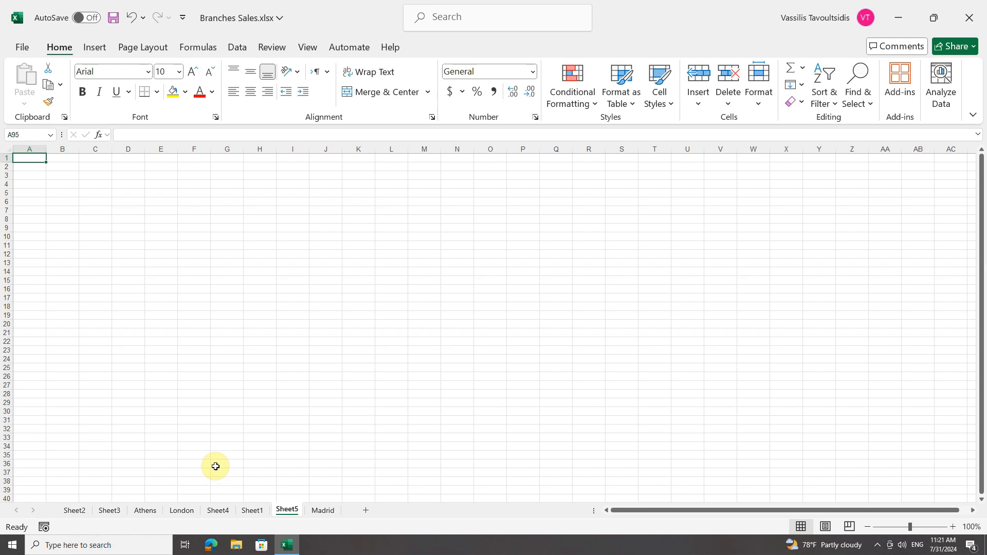
# Rename the worksheet Sheet2 as Paris
pyautogui.rightClick(75, 514)
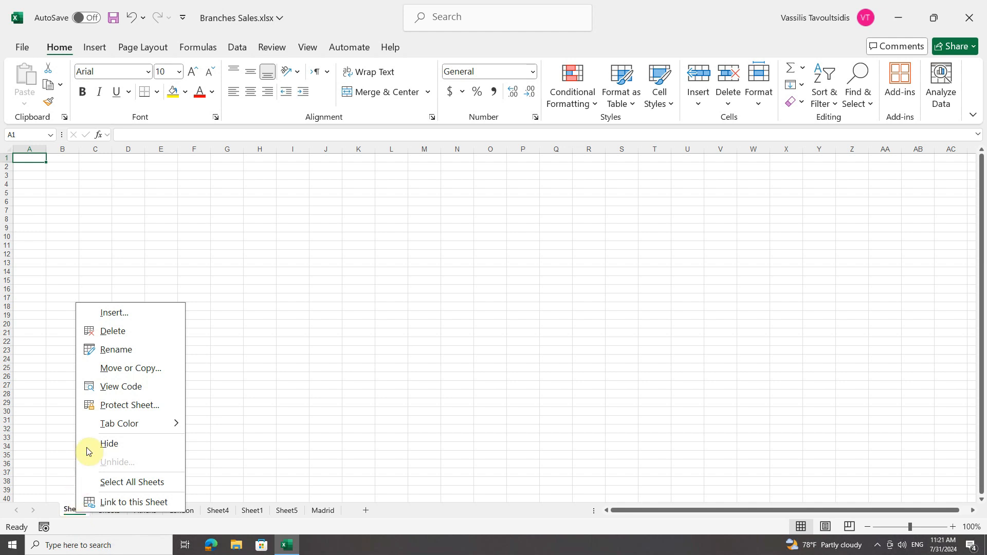
pyautogui.click(117, 349)
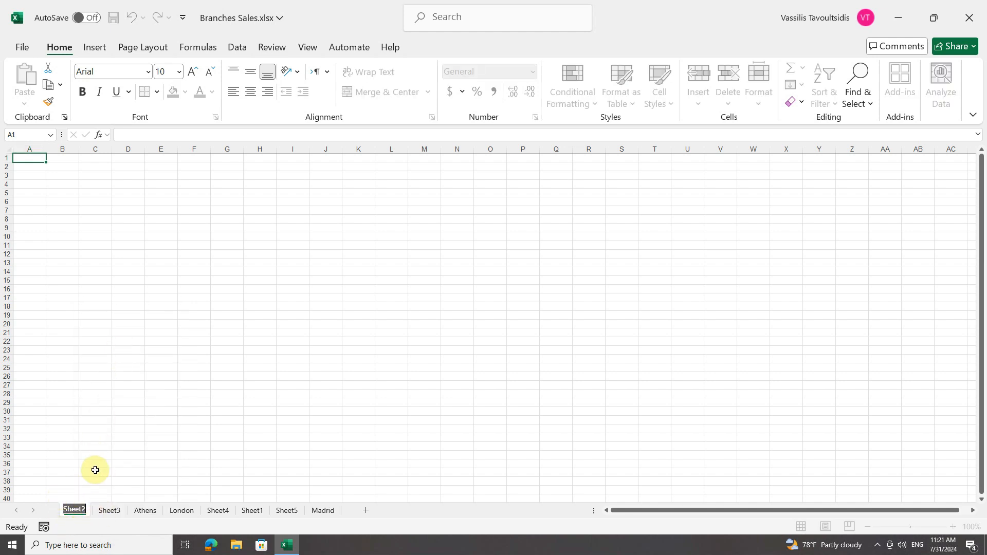
pyautogui.write('Pa')
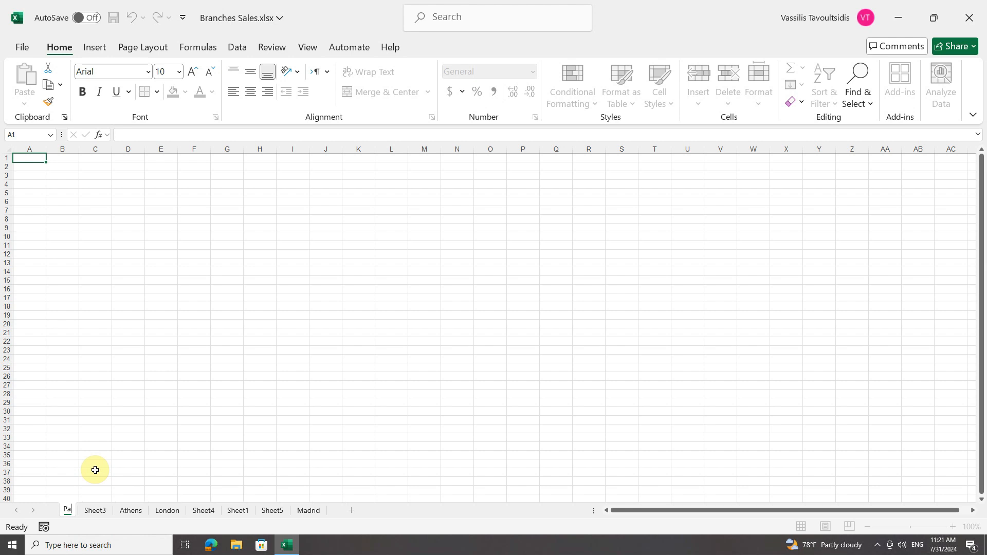
pyautogui.write('ris')
pyautogui.press('Return')
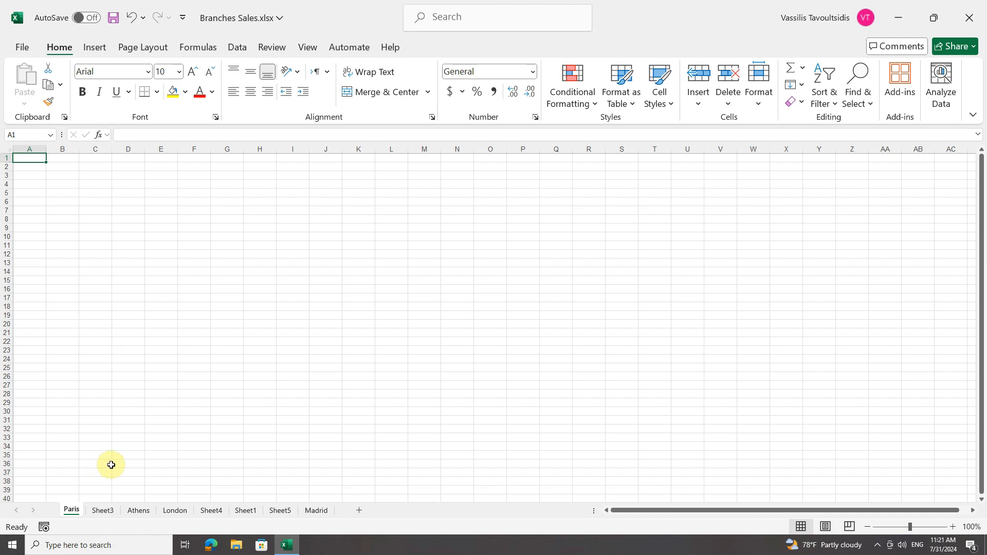
# Rename the worksheet Sheet1 as Munich
pyautogui.doubleClick(246, 511)
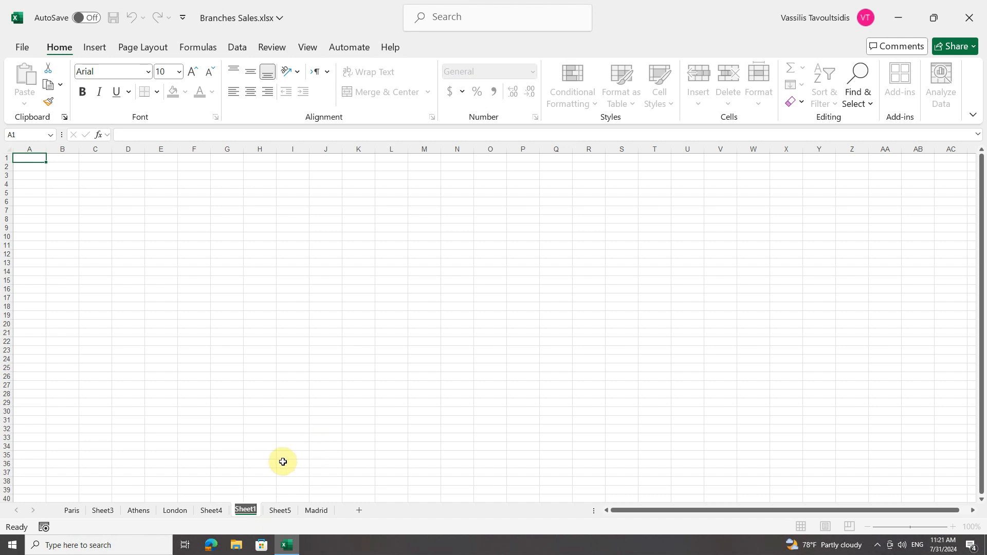
pyautogui.press('BackSpace')
pyautogui.write('Munich')
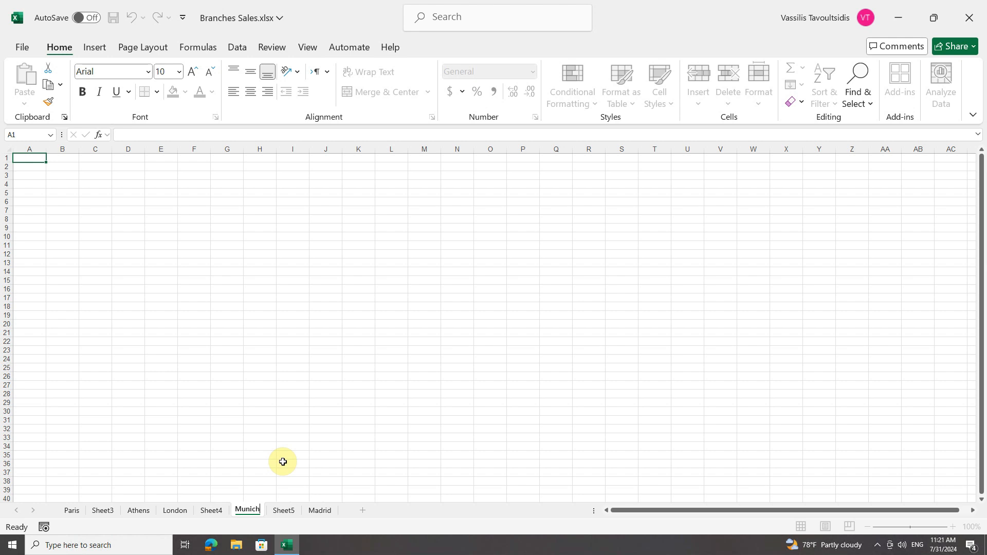
pyautogui.press('Return')
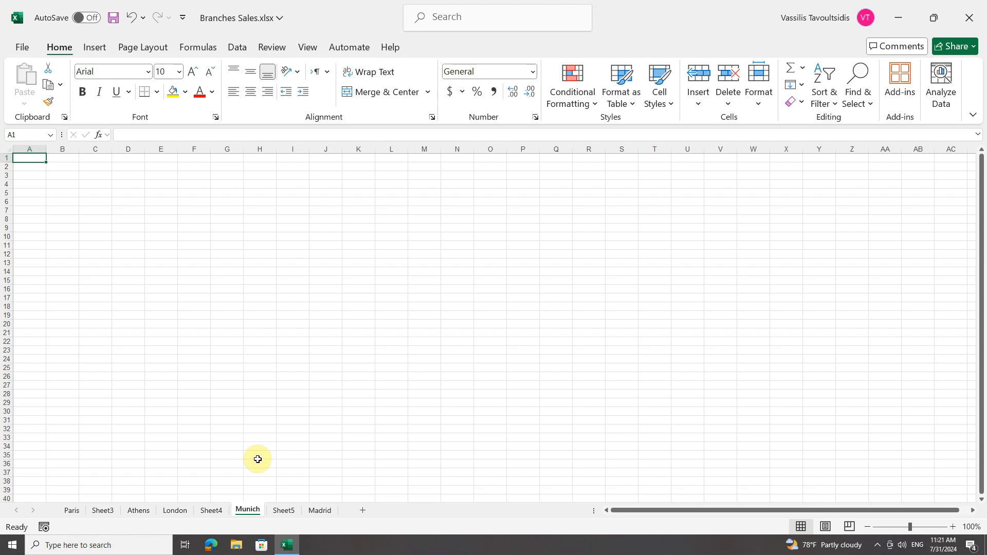
# Rename the worksheet Sheet3 as Milan
pyautogui.click(100, 511)
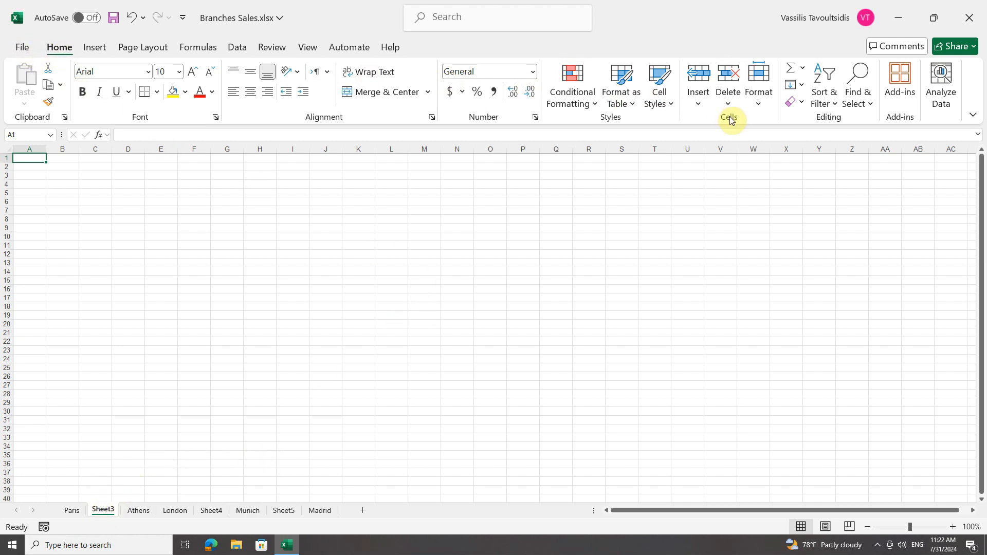
pyautogui.click(759, 100)
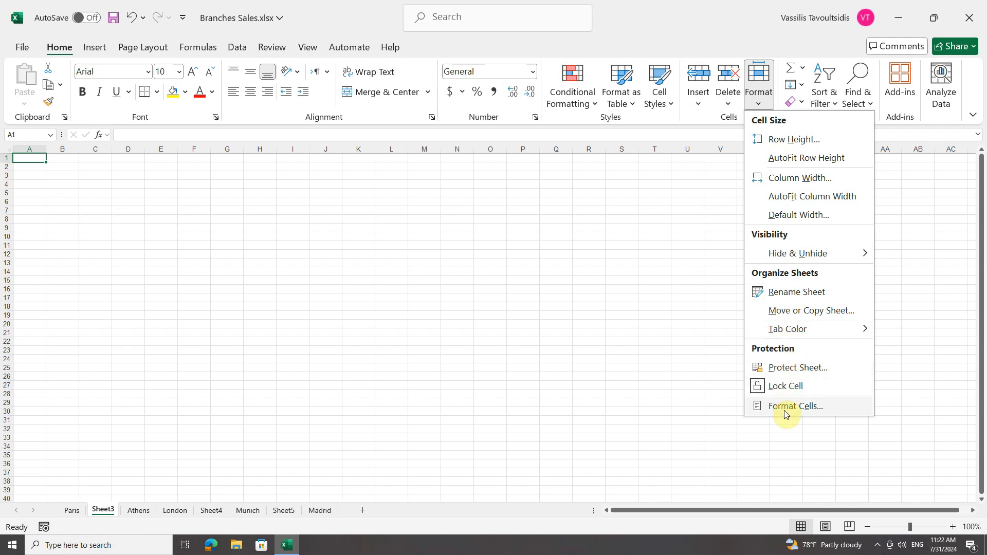
pyautogui.click(797, 292)
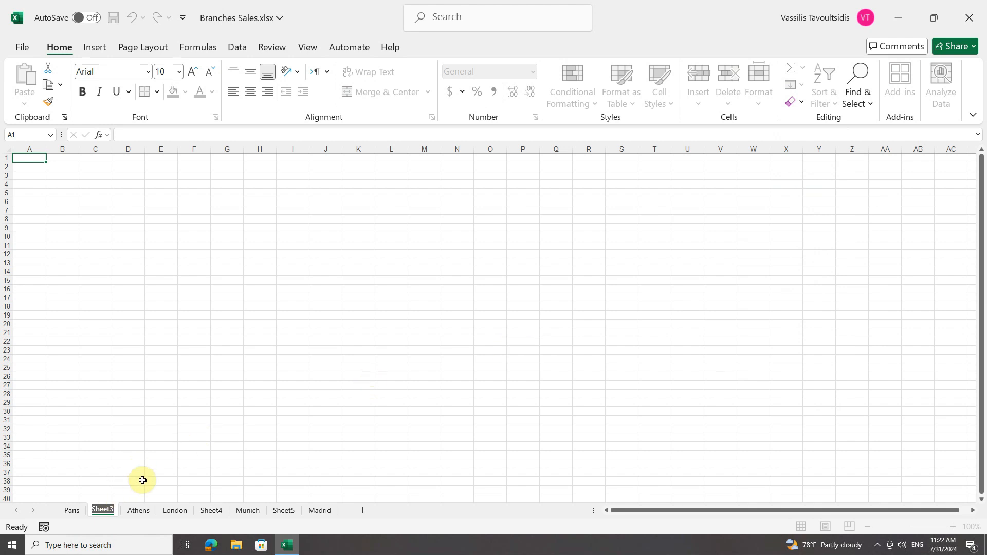
pyautogui.write('Milan')
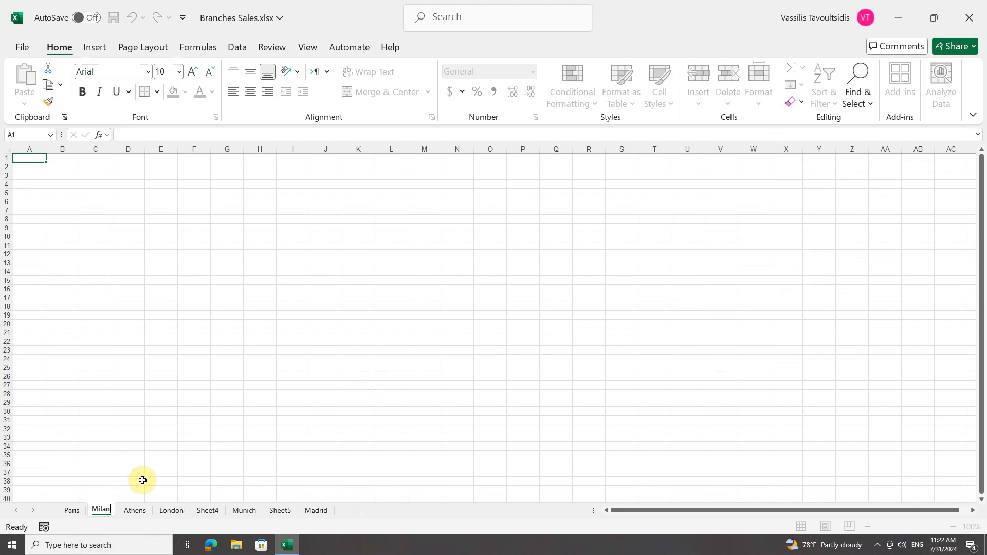
pyautogui.press('Return')
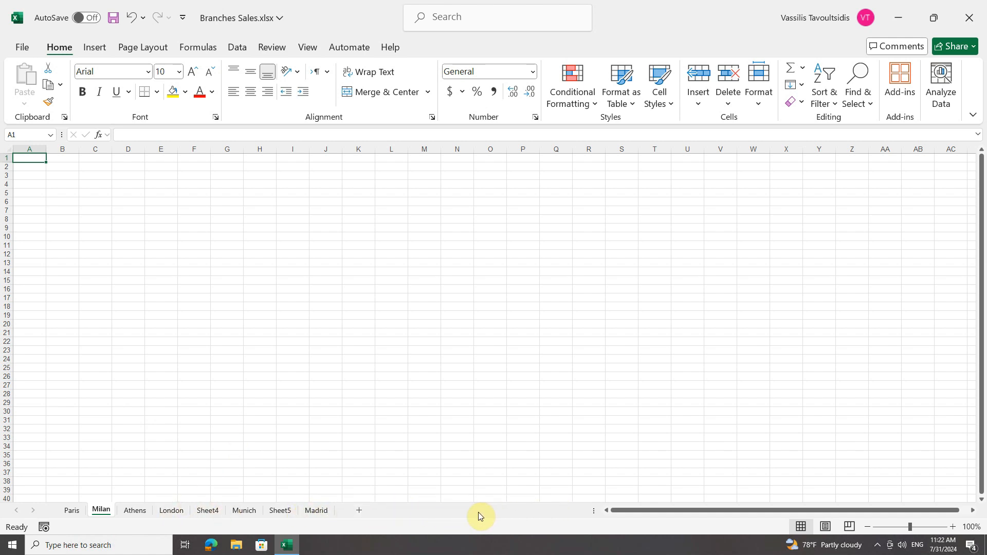
# Add ten blank worksheets in a row after the Milan sheet
pyautogui.click(360, 511)
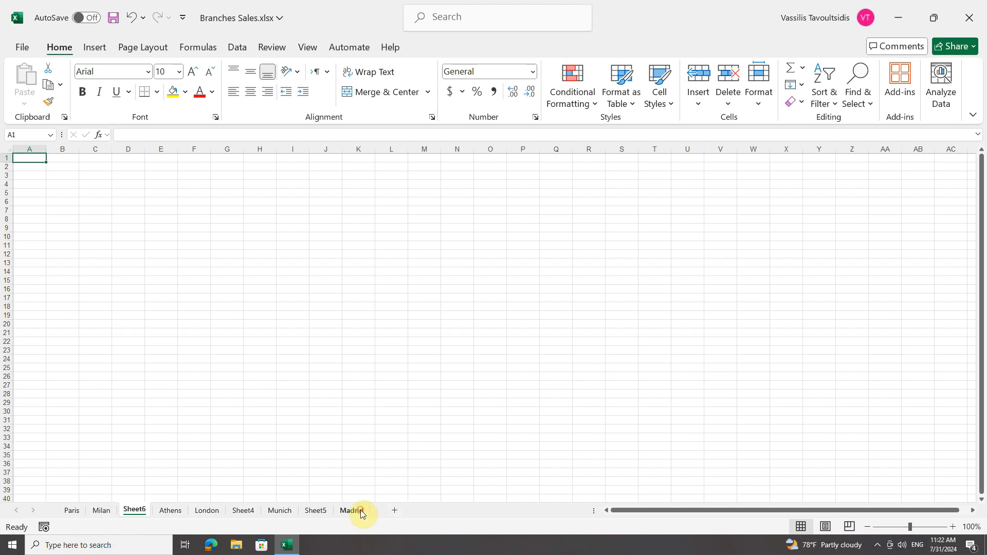
pyautogui.click(394, 511)
pyautogui.click(428, 512)
pyautogui.click(463, 512)
pyautogui.click(498, 511)
pyautogui.click(540, 512)
pyautogui.click(574, 511)
pyautogui.click(577, 512)
pyautogui.click(578, 511)
pyautogui.click(577, 512)
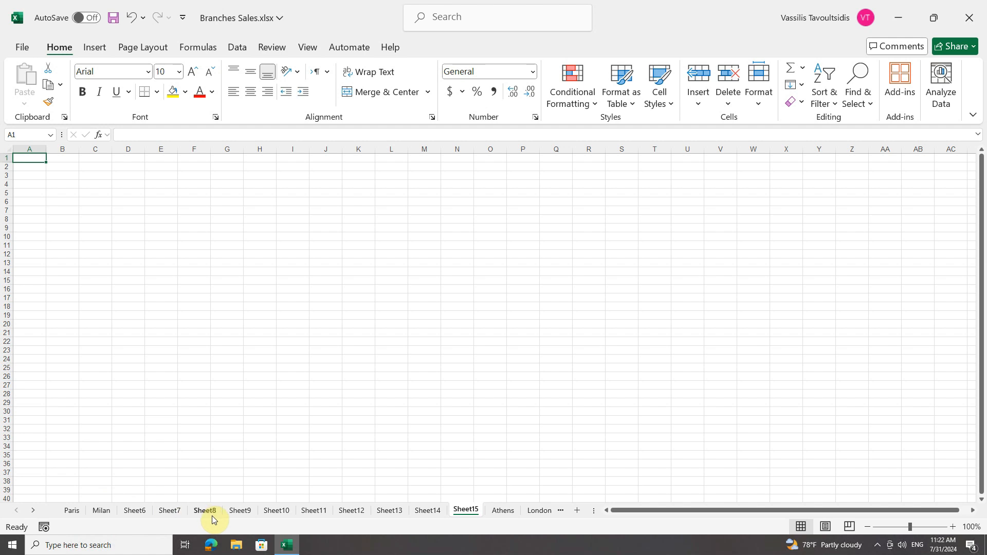
# Look through the row of sheet tabs up to the last sheet and back to the first
pyautogui.click(34, 511)
pyautogui.click(34, 511)
pyautogui.click(33, 512)
pyautogui.click(34, 511)
pyautogui.click(34, 512)
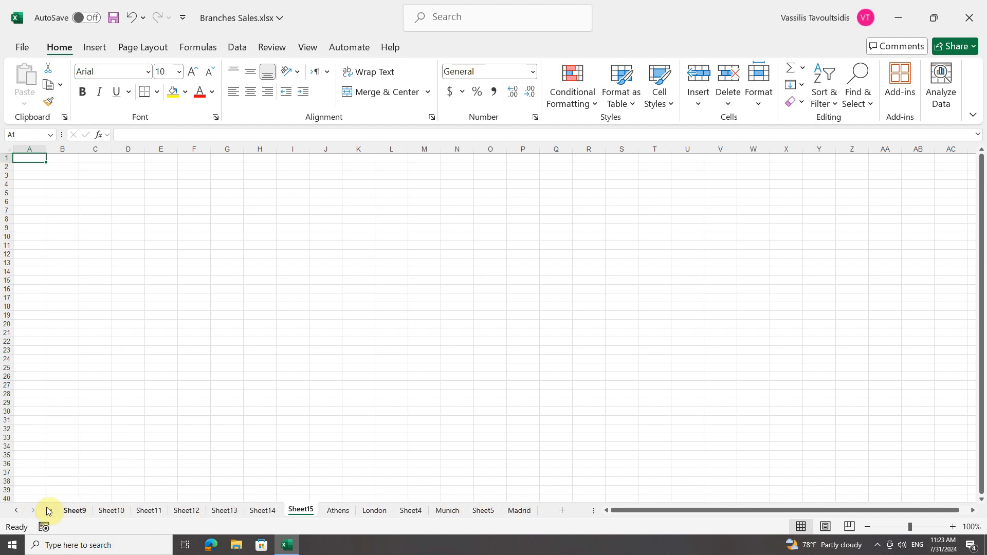
pyautogui.click(18, 512)
pyautogui.click(18, 512)
pyautogui.click(18, 512)
pyautogui.click(18, 511)
pyautogui.click(18, 511)
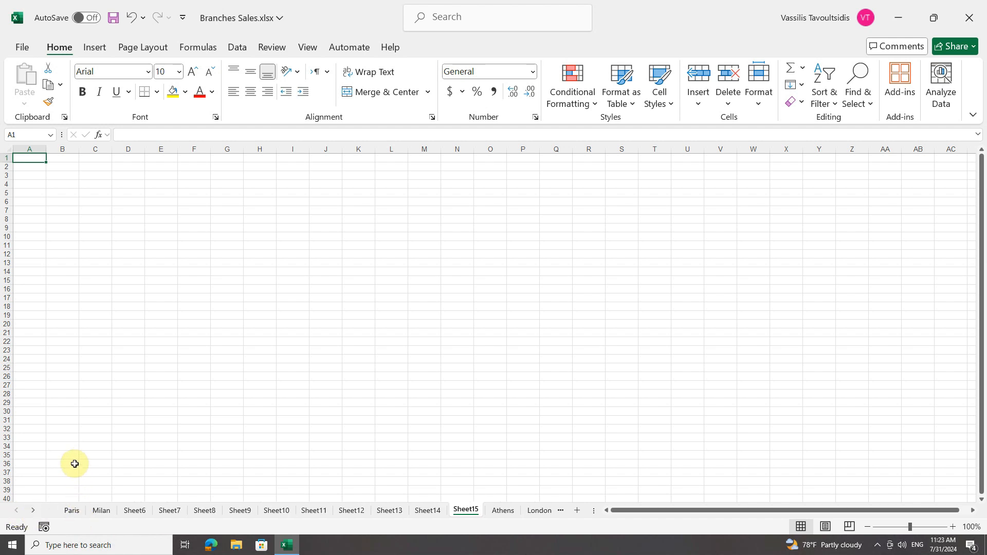
# Activate the Madrid sheet from the list of all sheets, and view that list once more without choosing another sheet
pyautogui.rightClick(30, 512)
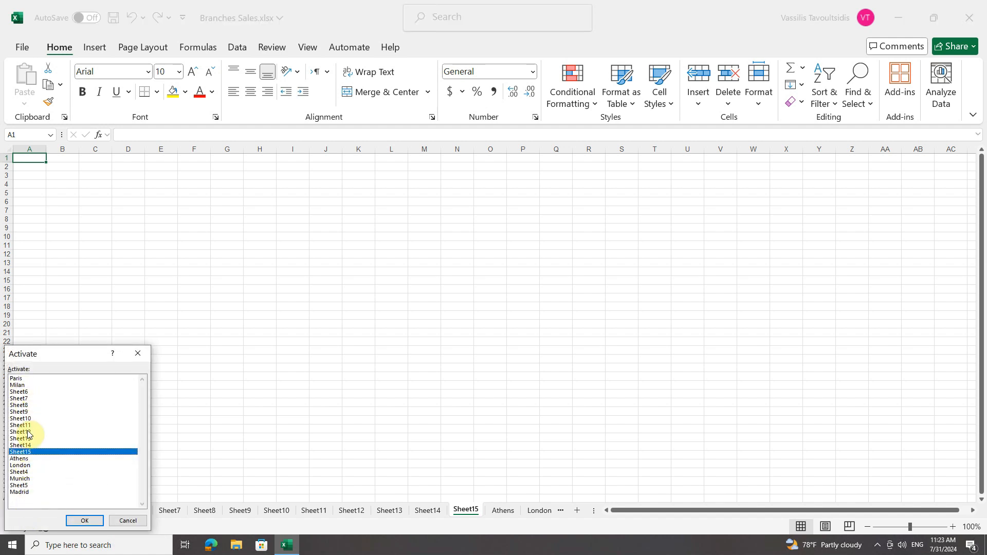
pyautogui.doubleClick(23, 495)
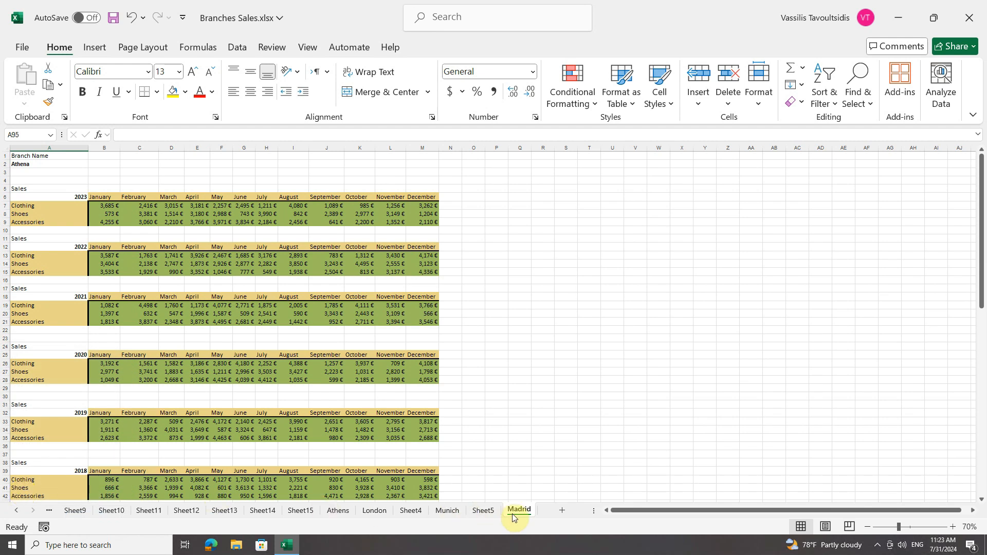
pyautogui.rightClick(23, 513)
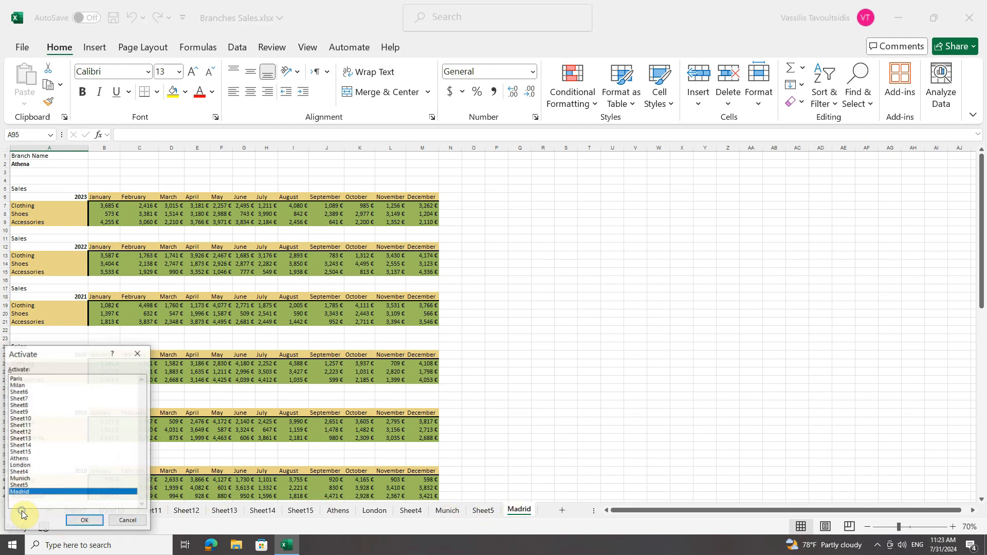
pyautogui.click(128, 521)
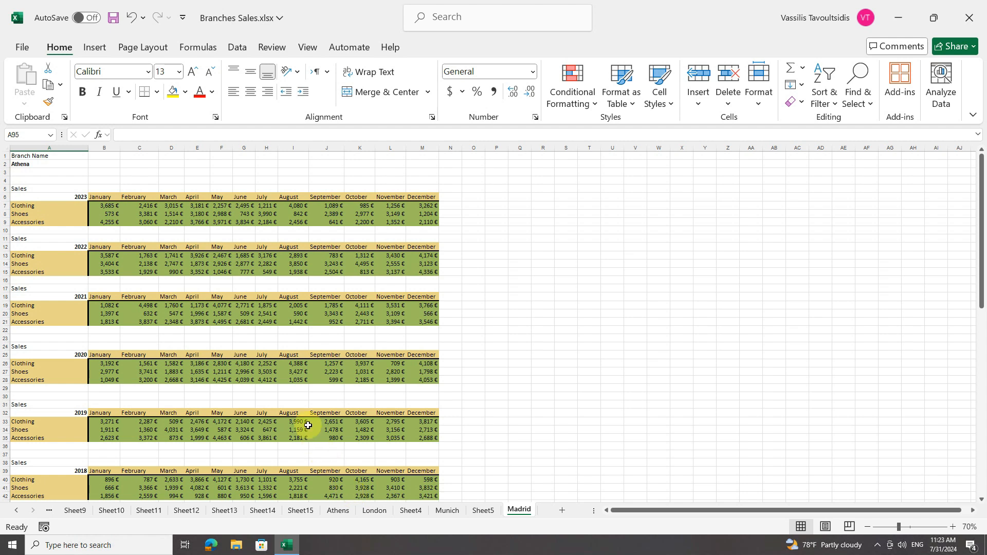
# Delete the blank worksheet Sheet5 located between Munich and Madrid
pyautogui.rightClick(483, 511)
pyautogui.click(520, 332)
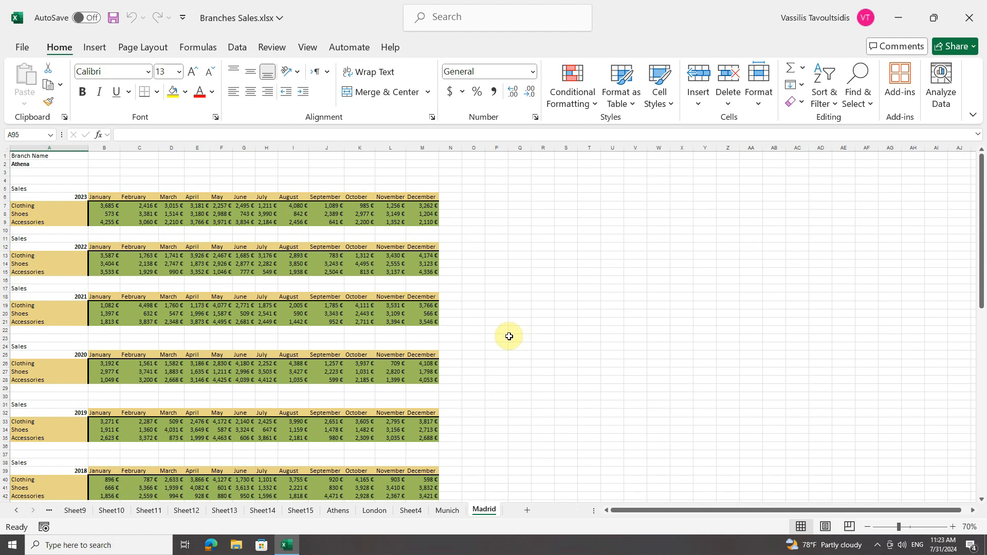
pyautogui.click(727, 103)
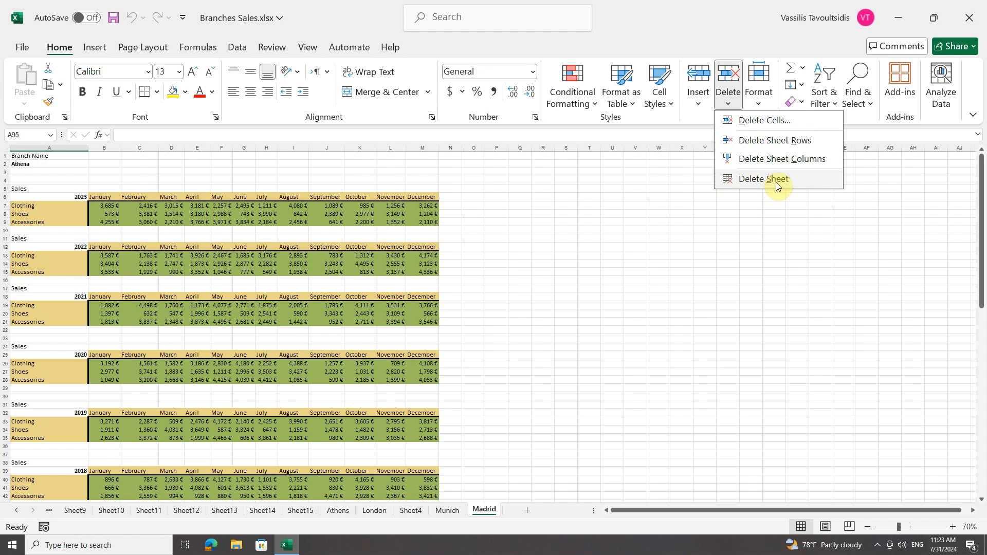
pyautogui.click(730, 102)
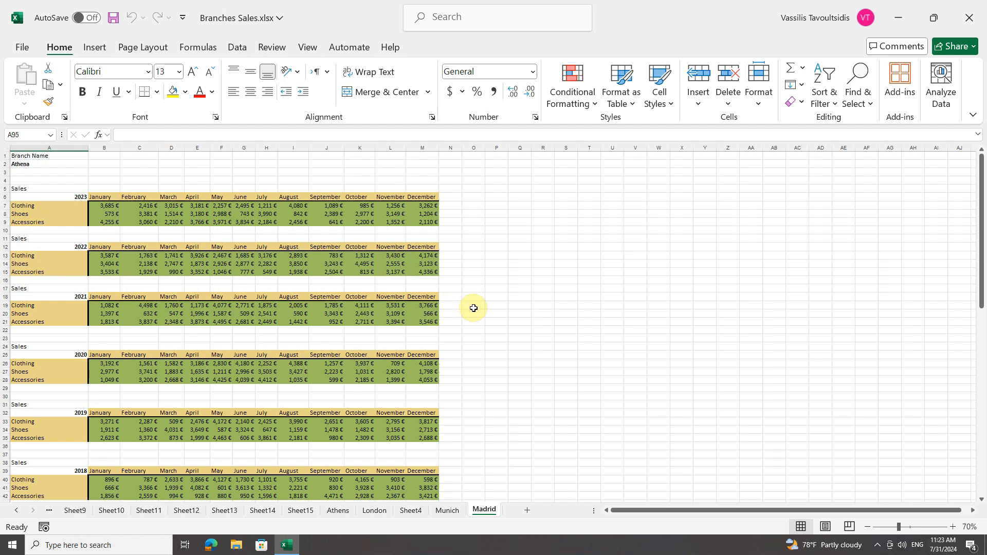
# Move the Athens sheet between Munich and Madrid, and move the Madrid sheet to the front of the workbook
pyautogui.click(337, 511)
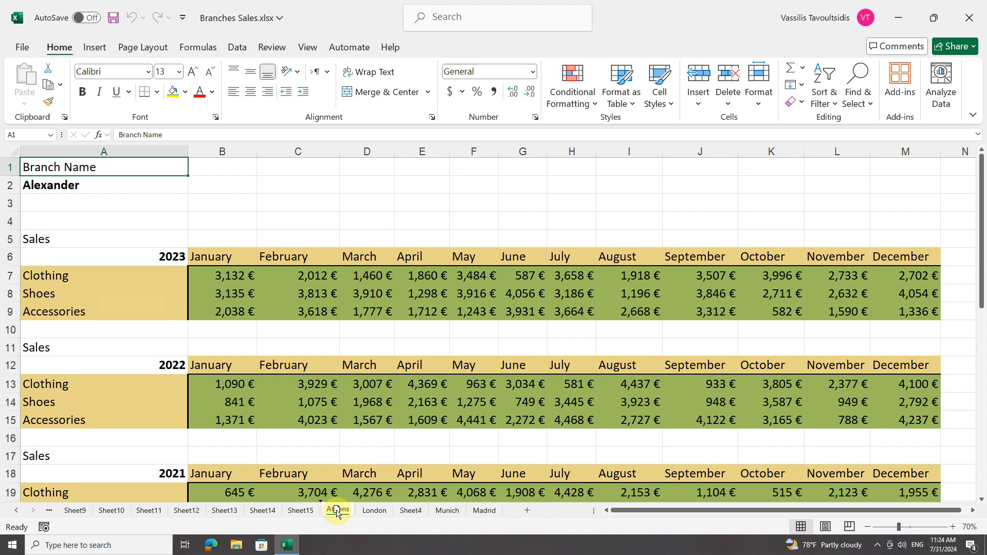
pyautogui.moveTo(337, 512); pyautogui.dragTo(476, 515)
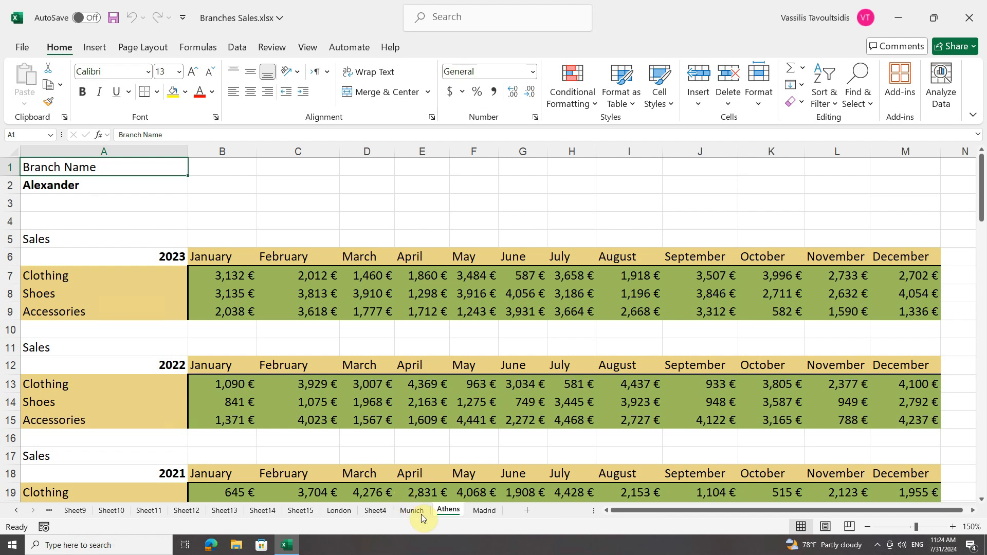
pyautogui.click(485, 510)
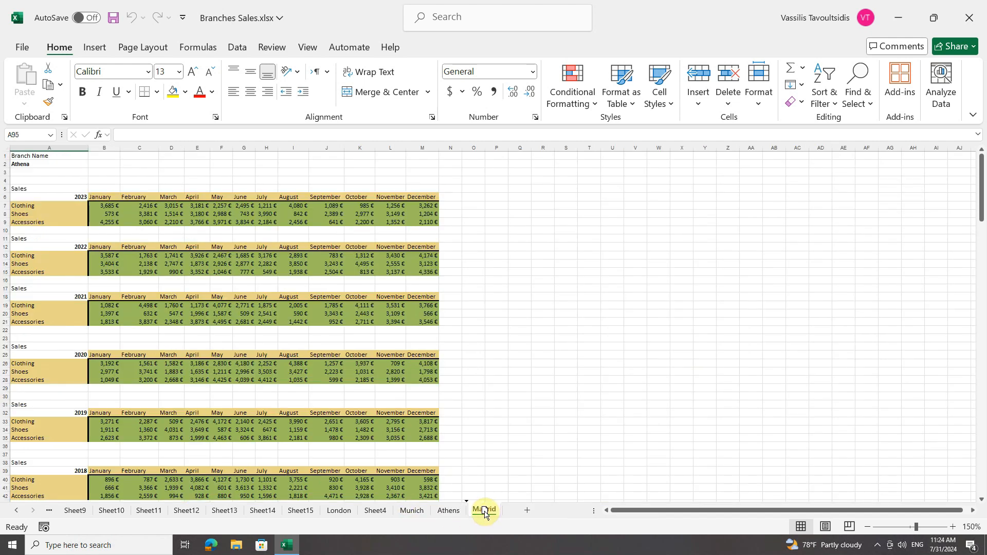
pyautogui.moveTo(412, 512)
pyautogui.mouseDown()
pyautogui.moveTo(48, 513)
pyautogui.moveTo(140, 509)
pyautogui.moveTo(56, 515)
pyautogui.mouseUp()
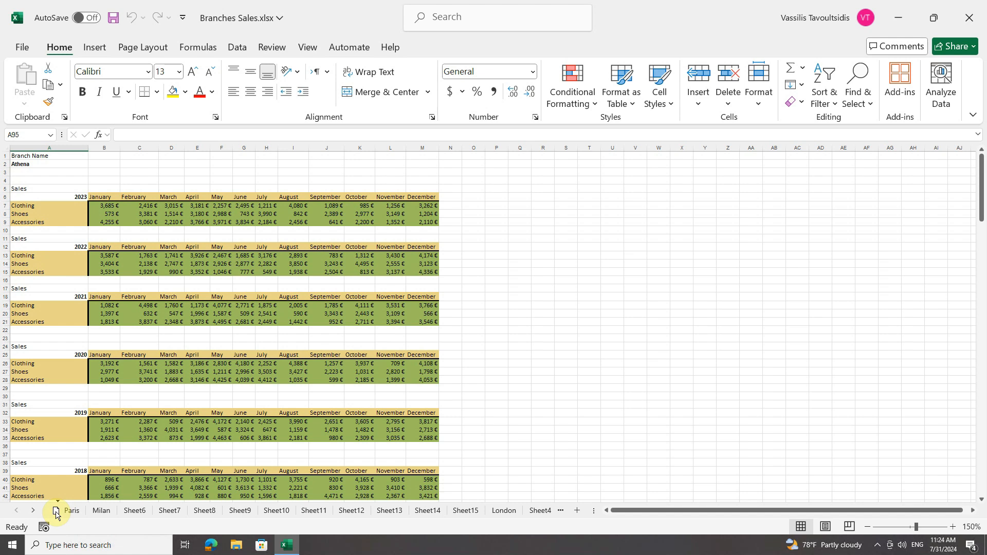
pyautogui.moveTo(56, 514); pyautogui.dragTo(55, 514)
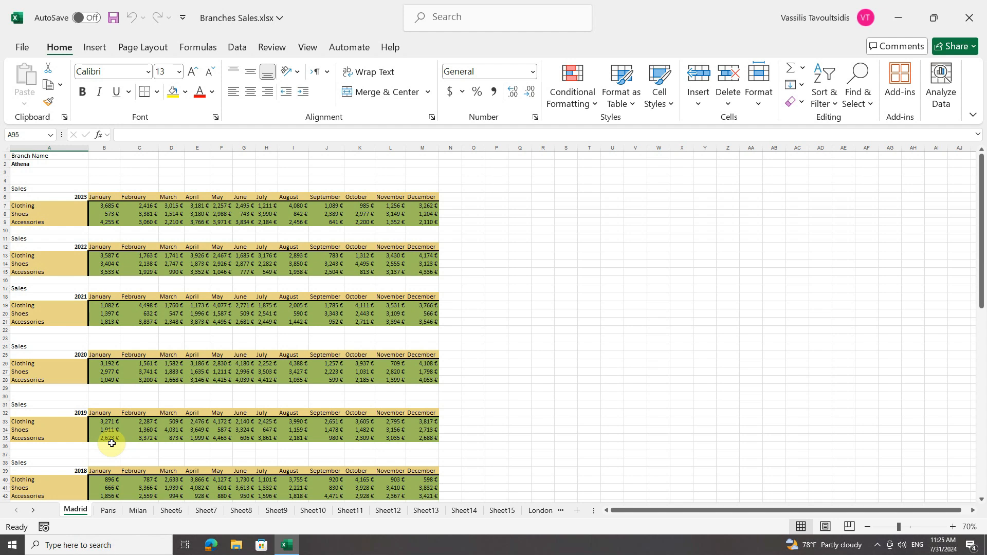
# Move the Milan sheet before the Athens sheet within Branches Sales.xlsx using Move or Copy
pyautogui.rightClick(137, 511)
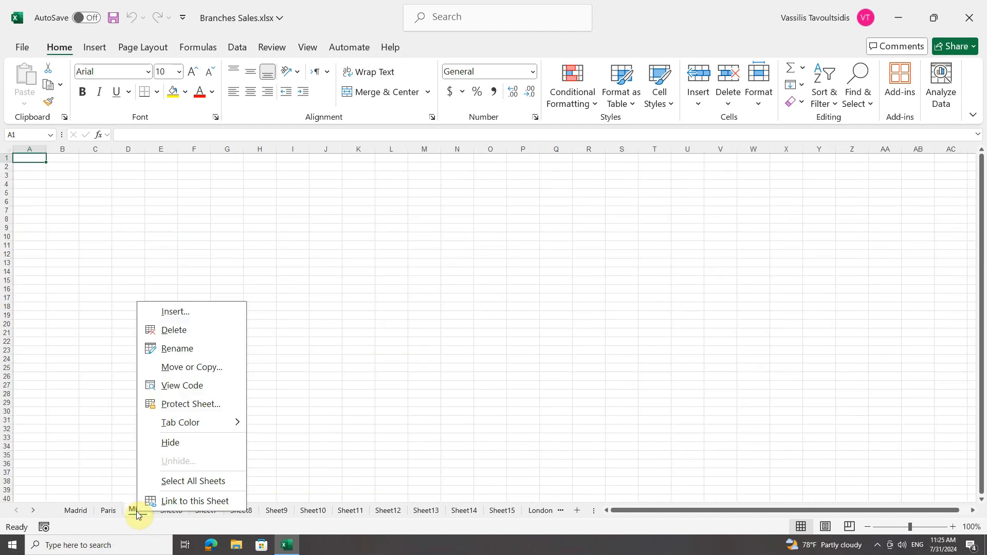
pyautogui.click(172, 374)
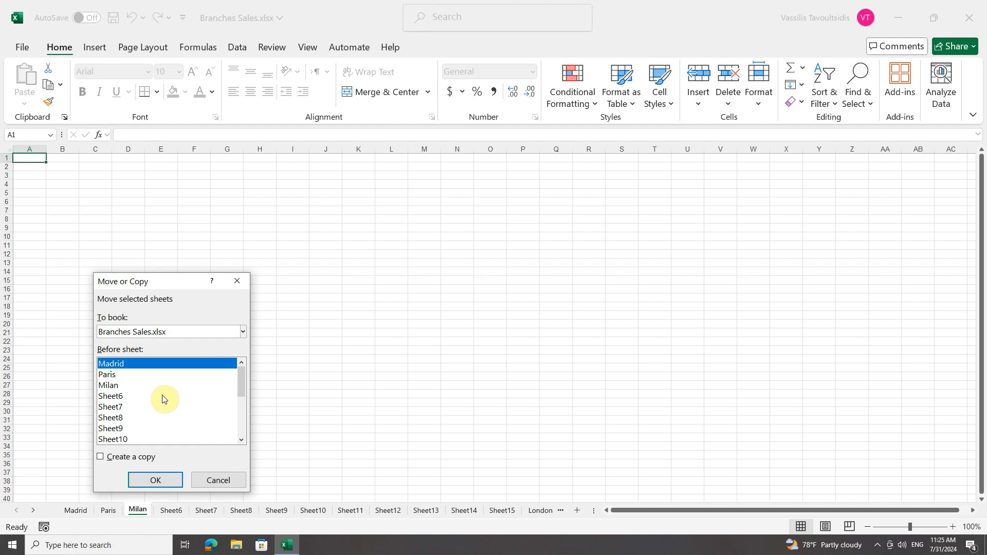
pyautogui.moveTo(242, 382); pyautogui.dragTo(241, 430)
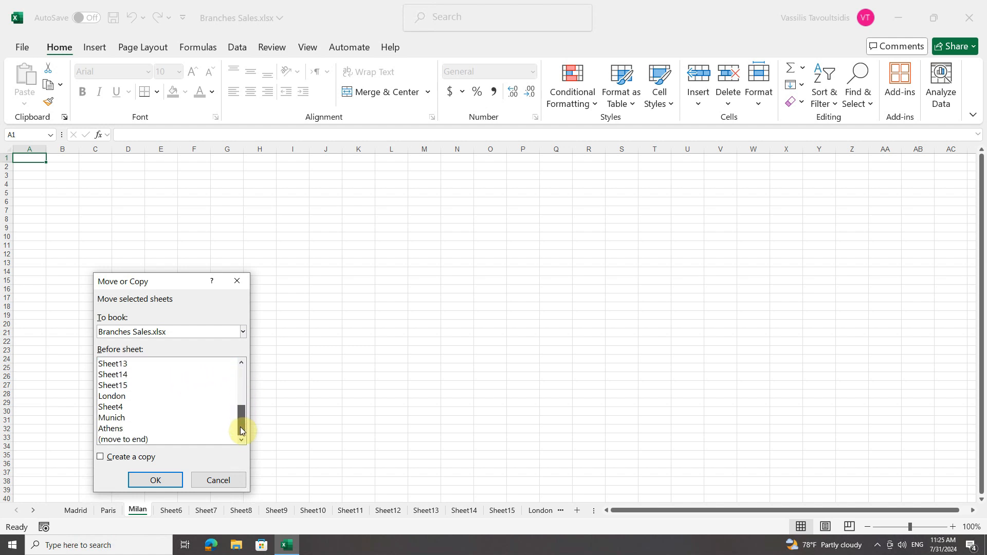
pyautogui.click(128, 428)
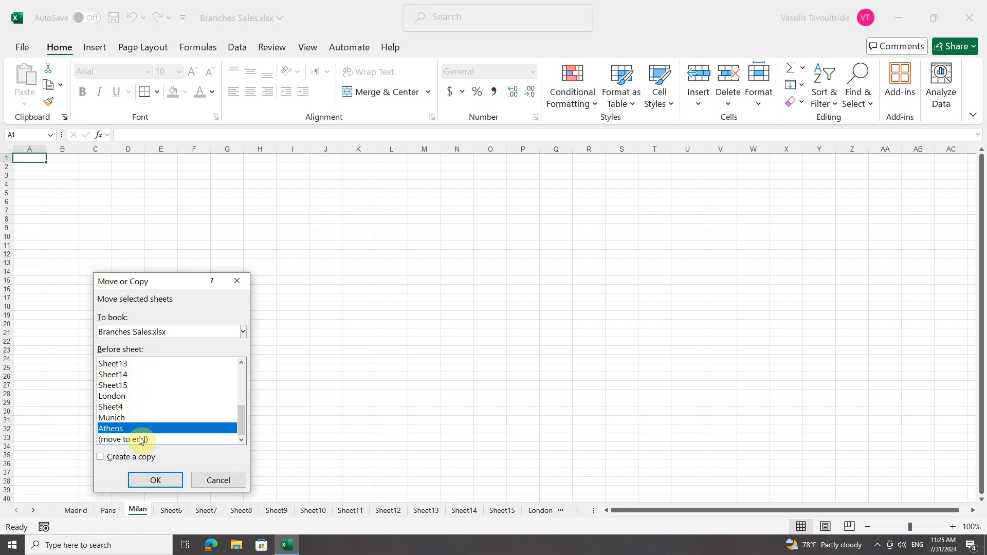
pyautogui.click(154, 479)
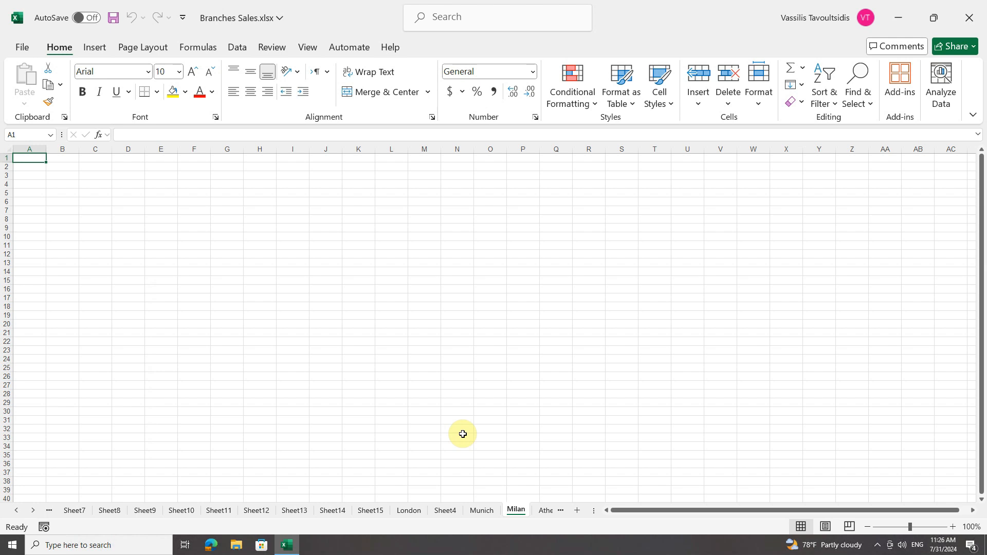
# Create a copy of the Athens sheet before the London sheet using Move or Copy
pyautogui.rightClick(543, 511)
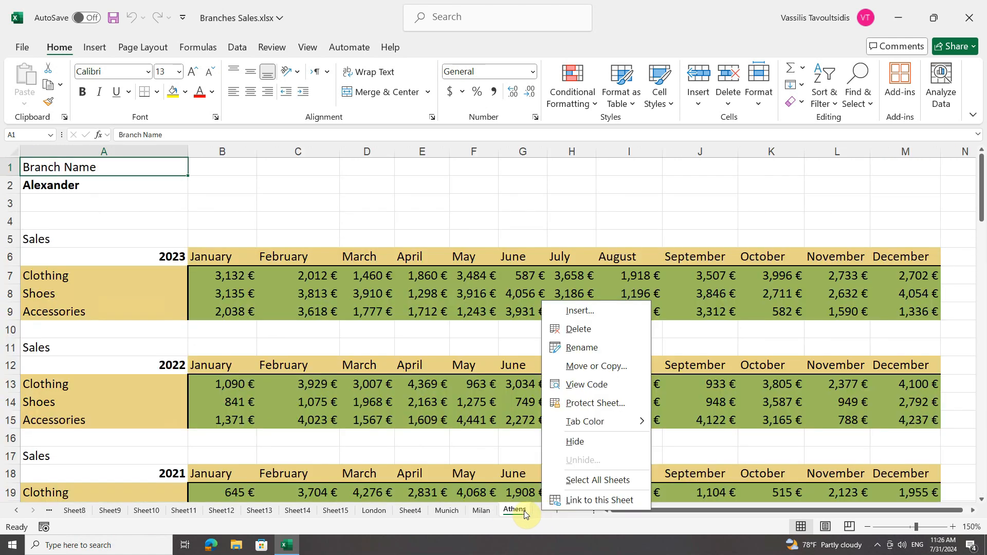
pyautogui.click(570, 366)
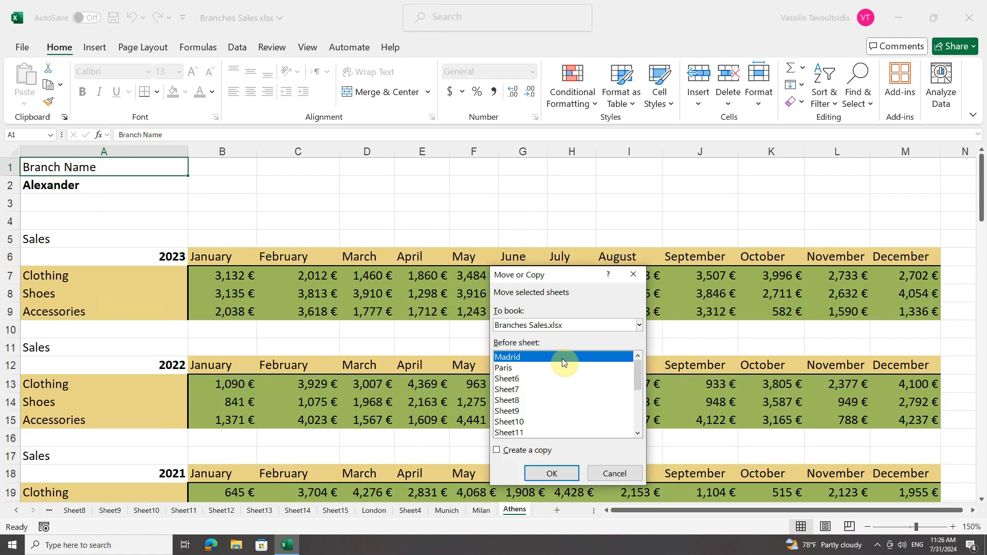
pyautogui.click(496, 451)
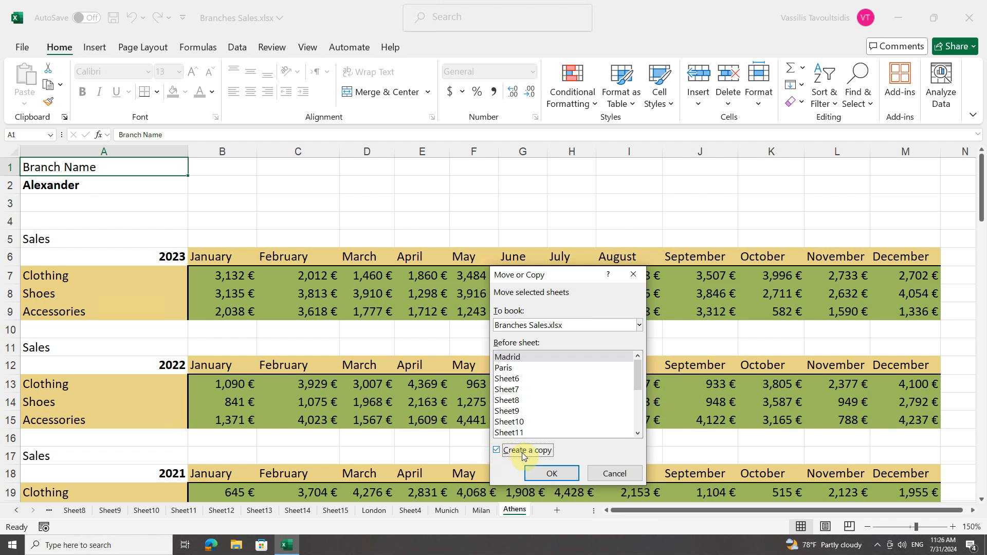
pyautogui.moveTo(636, 385); pyautogui.dragTo(637, 418)
pyautogui.click(519, 399)
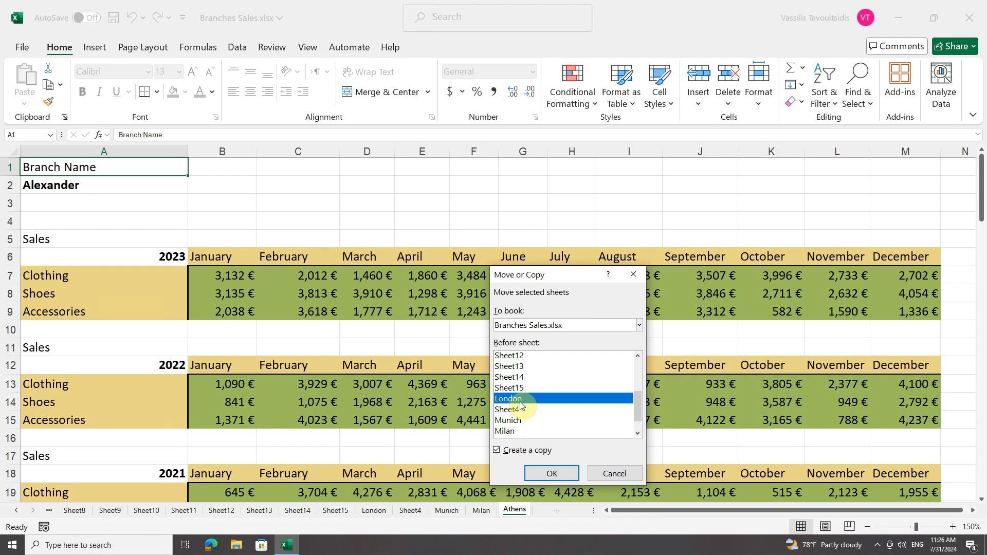
pyautogui.click(552, 474)
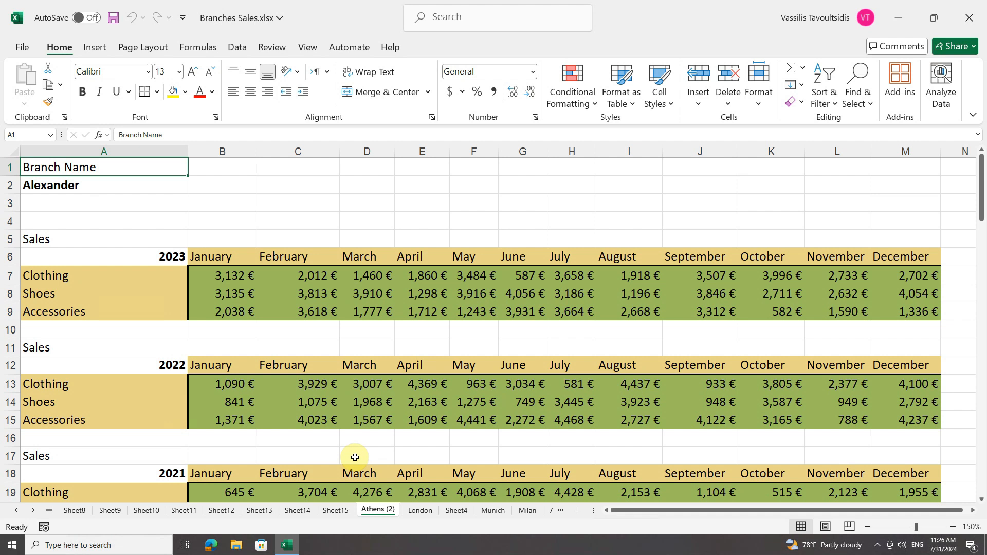
# Change the branch name in cell A2 of the copied Athens sheet to Adis, and compare it with the original Athens sheet
pyautogui.click(82, 188)
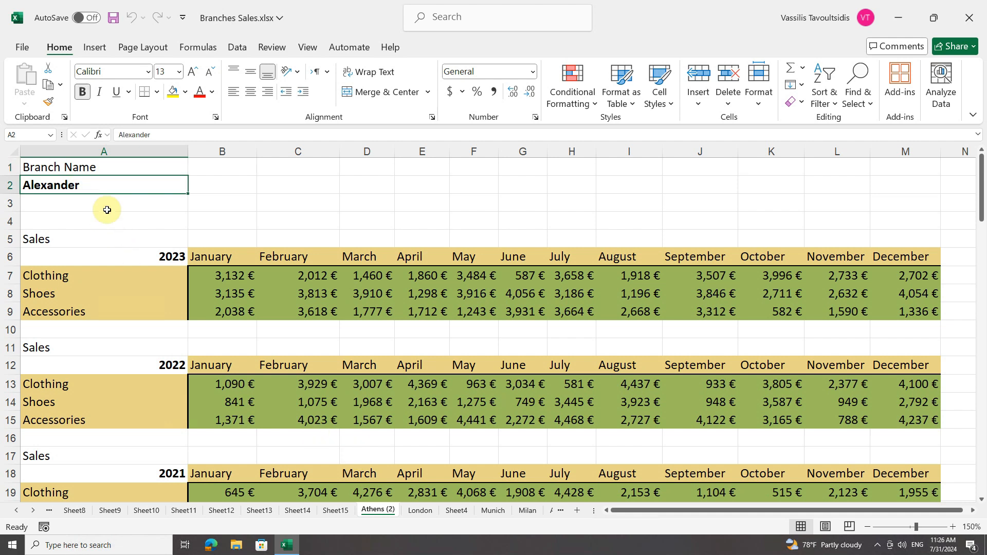
pyautogui.write('Adis')
pyautogui.press('Return')
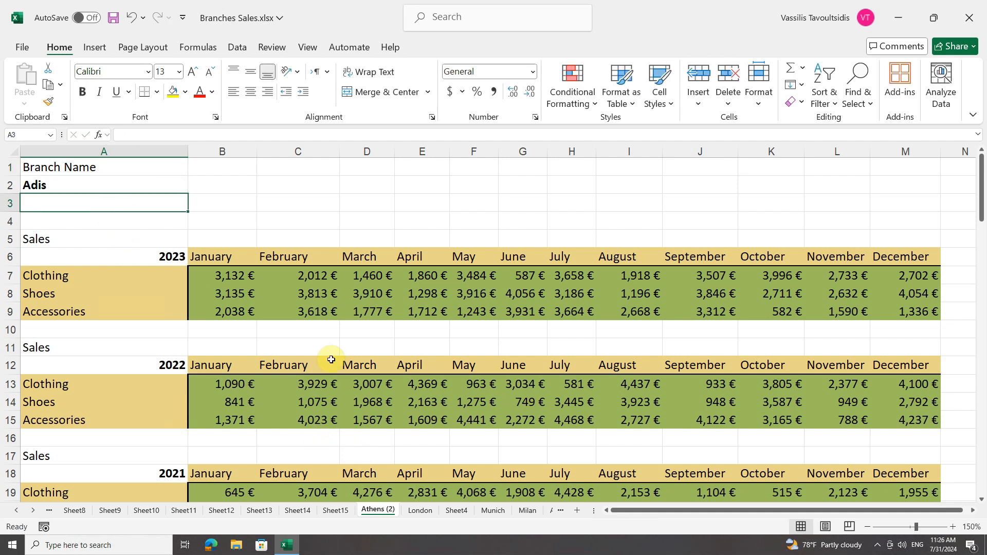
pyautogui.click(548, 514)
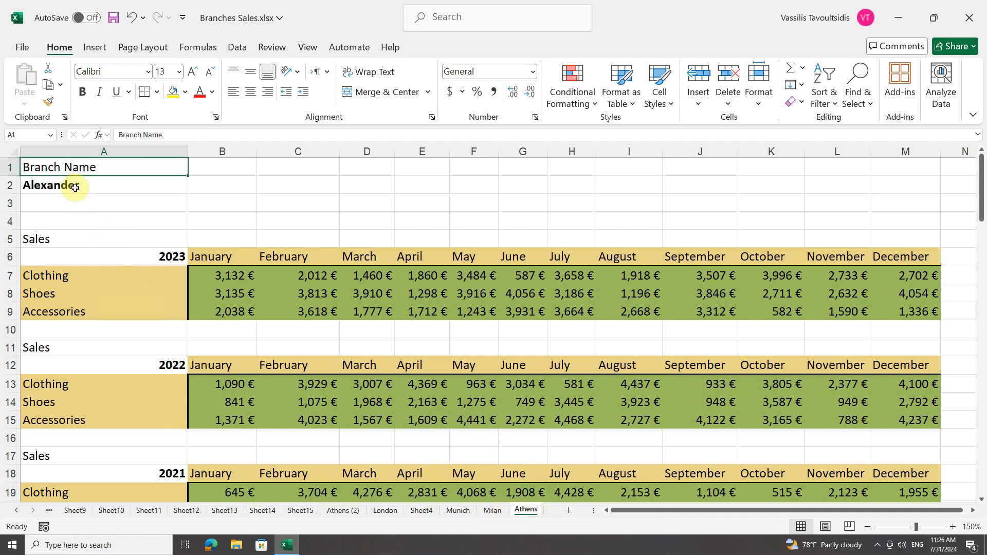
pyautogui.click(344, 511)
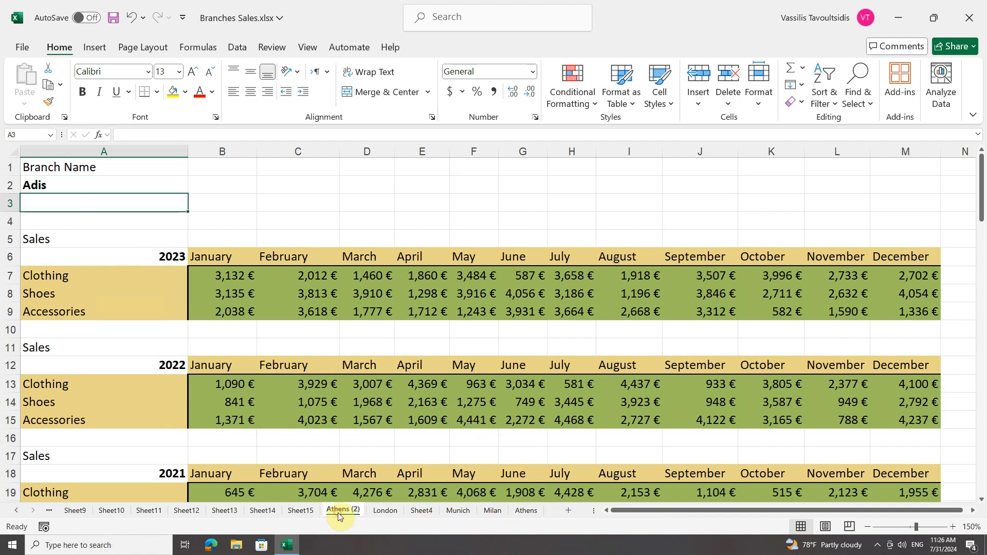
# Place another copy of the Athens sheet between Athens (2) and London, and view the Munich and London sheets and the new copy
pyautogui.click(526, 512)
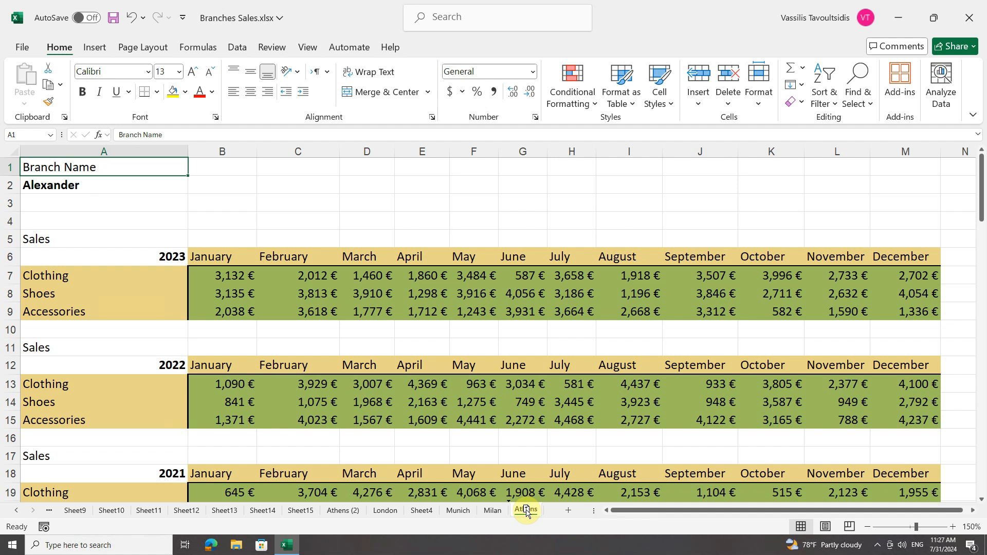
pyautogui.moveTo(527, 512); pyautogui.dragTo(378, 510)
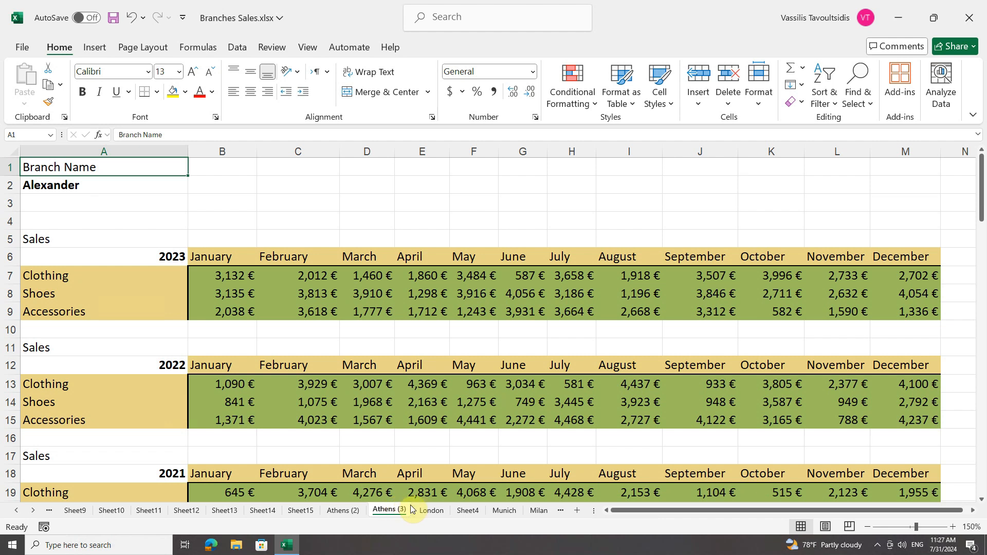
pyautogui.click(504, 511)
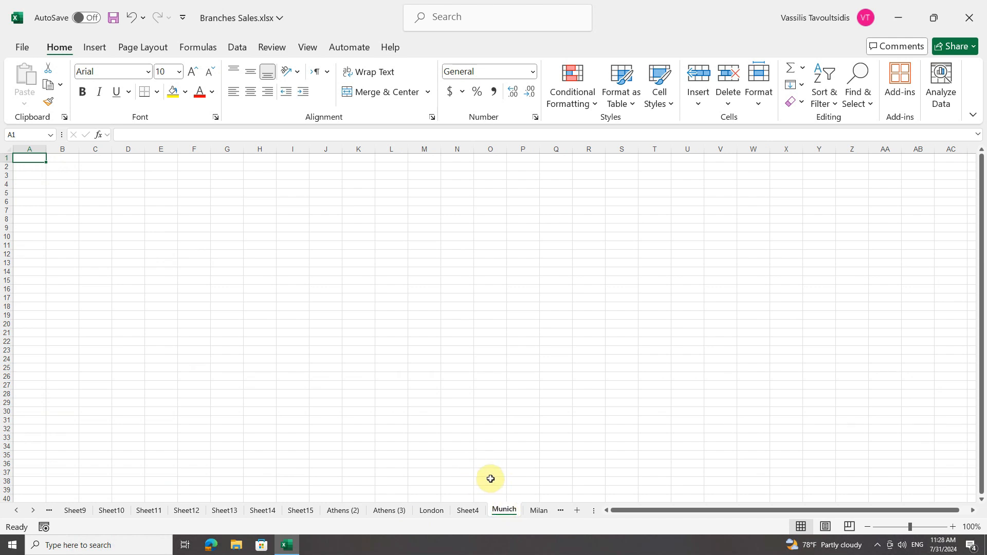
pyautogui.click(427, 512)
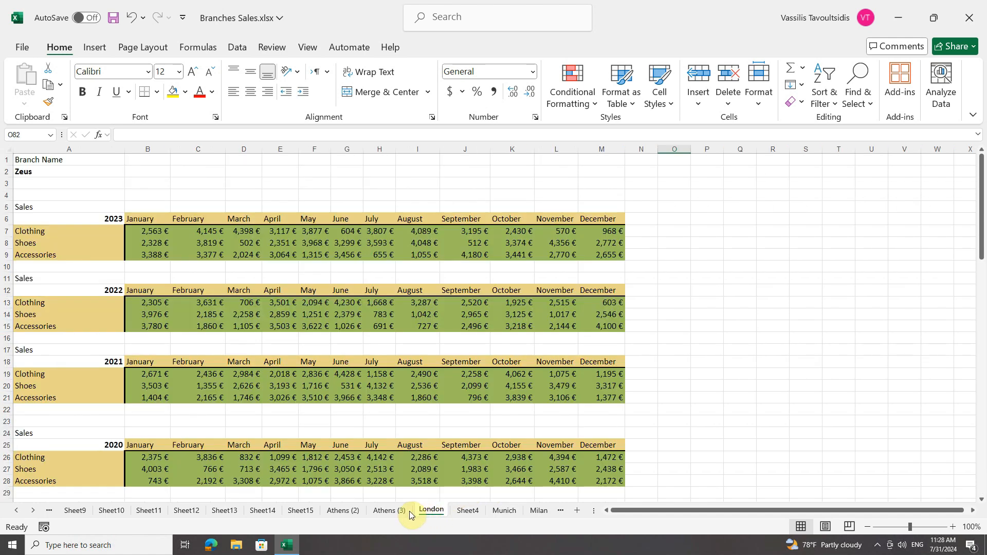
pyautogui.click(401, 512)
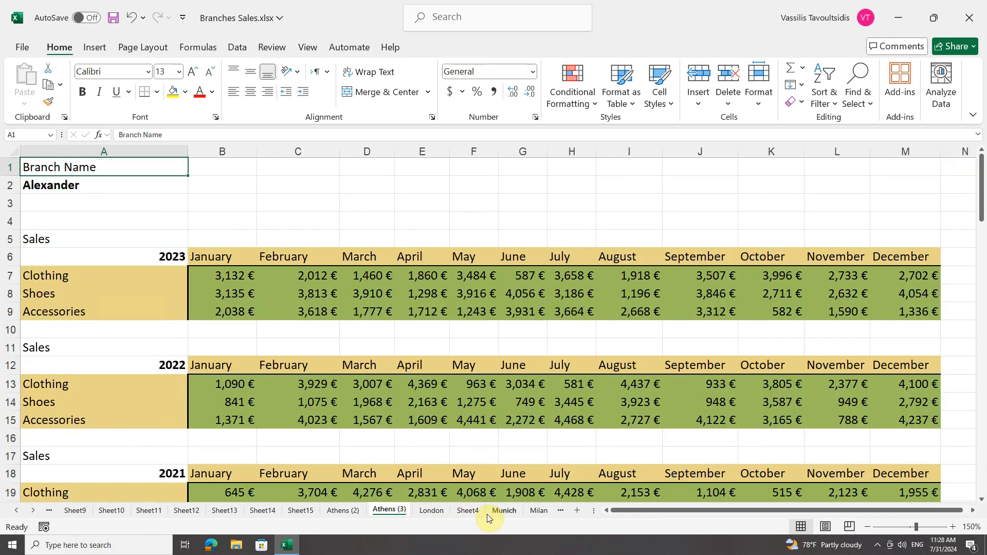
# Group the London, Munich and Milan sheets and move them together to the front of the workbook, before Madrid
pyautogui.click(504, 511)
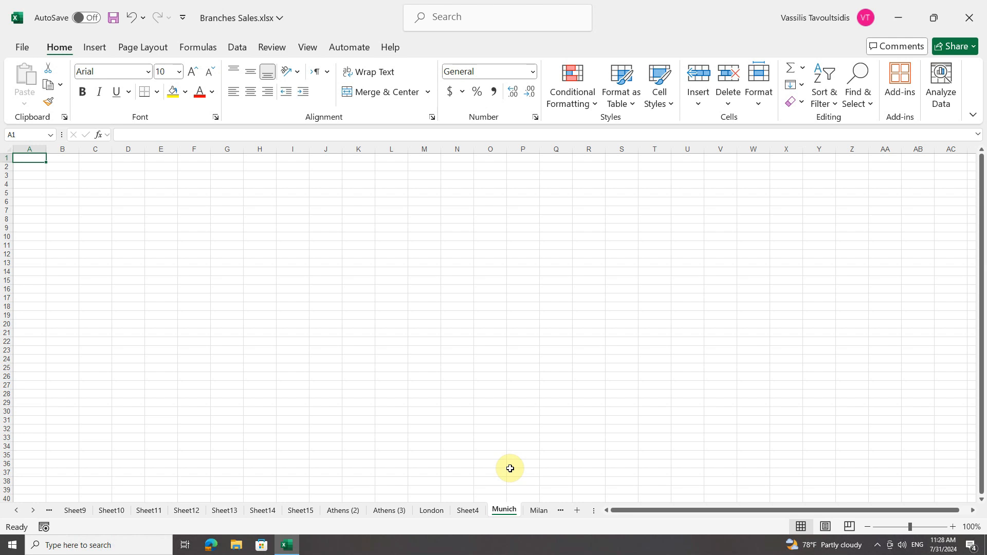
pyautogui.keyDown('ctrl'); pyautogui.click(436, 512); pyautogui.keyUp('ctrl')
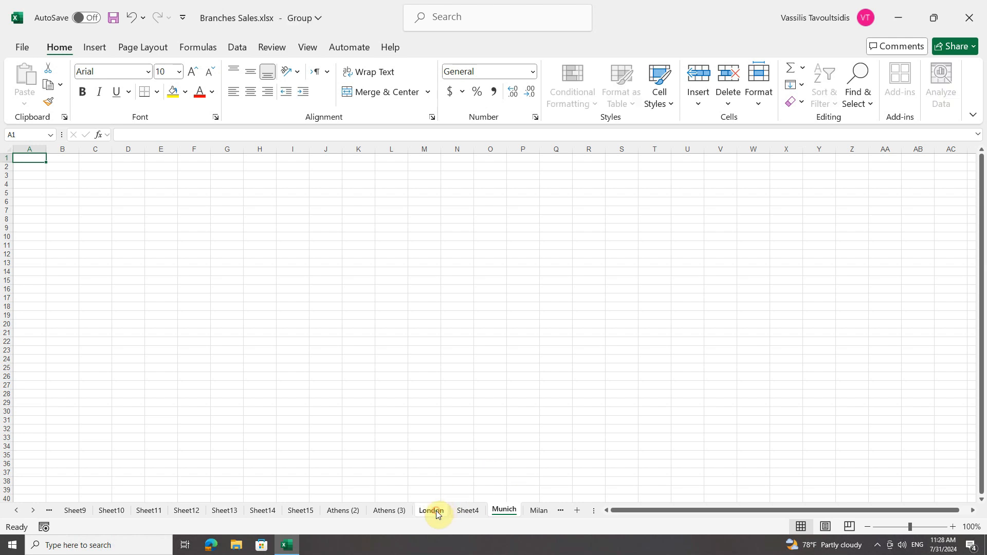
pyautogui.keyDown('ctrl'); pyautogui.click(542, 514); pyautogui.keyUp('ctrl')
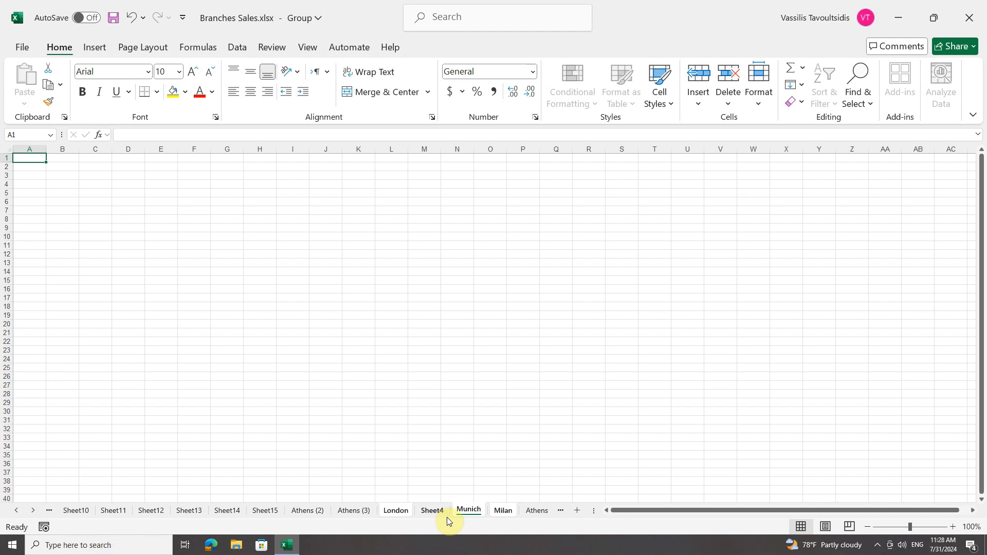
pyautogui.click(395, 511)
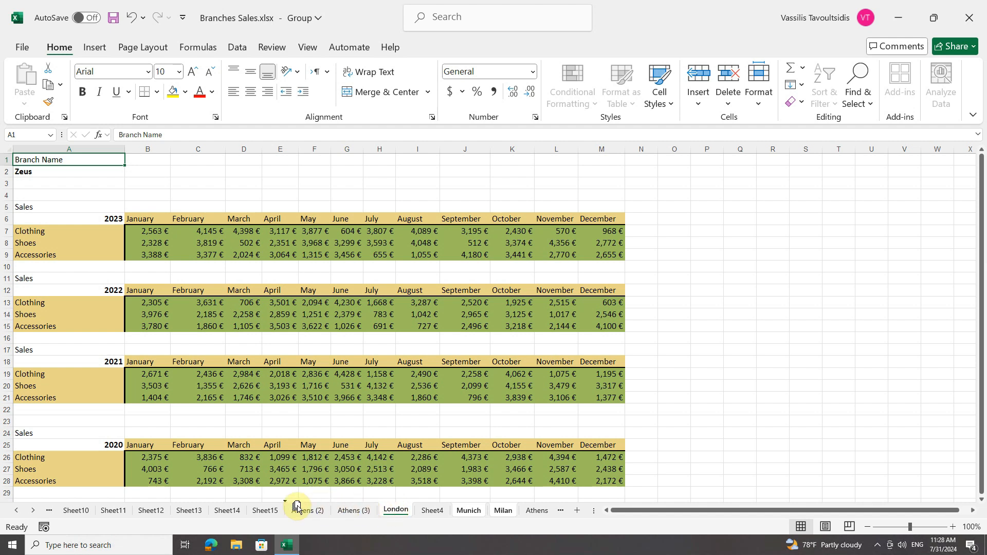
pyautogui.click(48, 511)
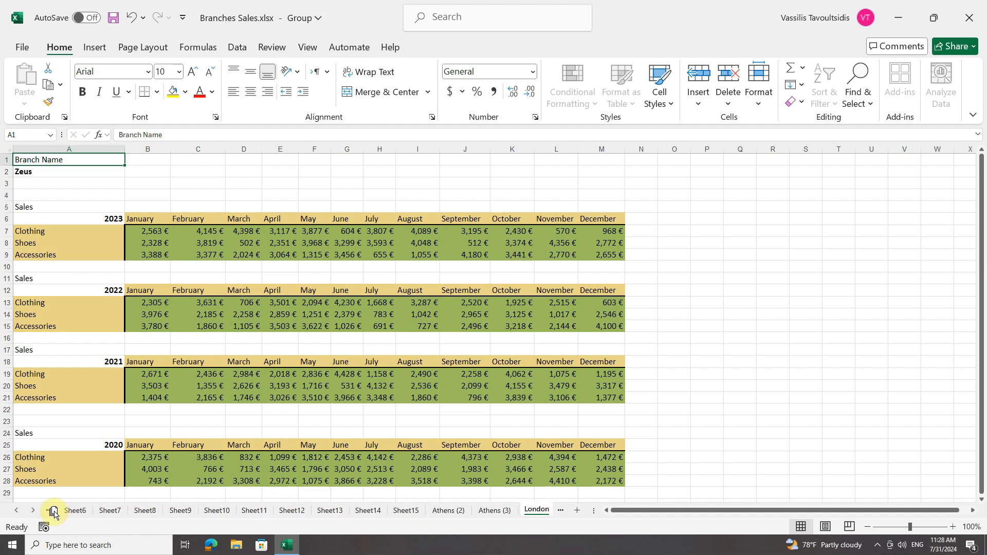
pyautogui.moveTo(54, 513); pyautogui.dragTo(60, 514)
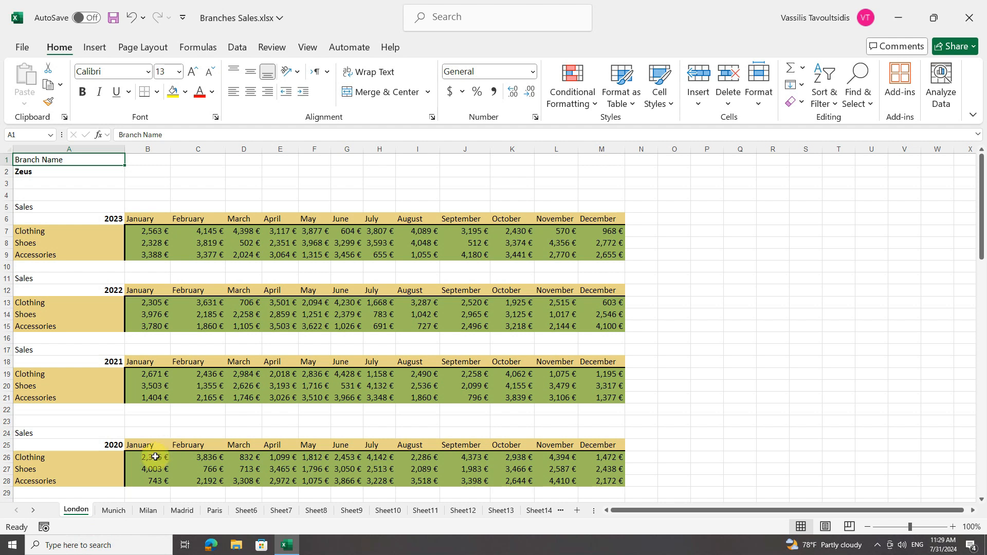
# Group the adjacent sheets from Munich through Paris, and release the group by activating the London sheet
pyautogui.click(117, 510)
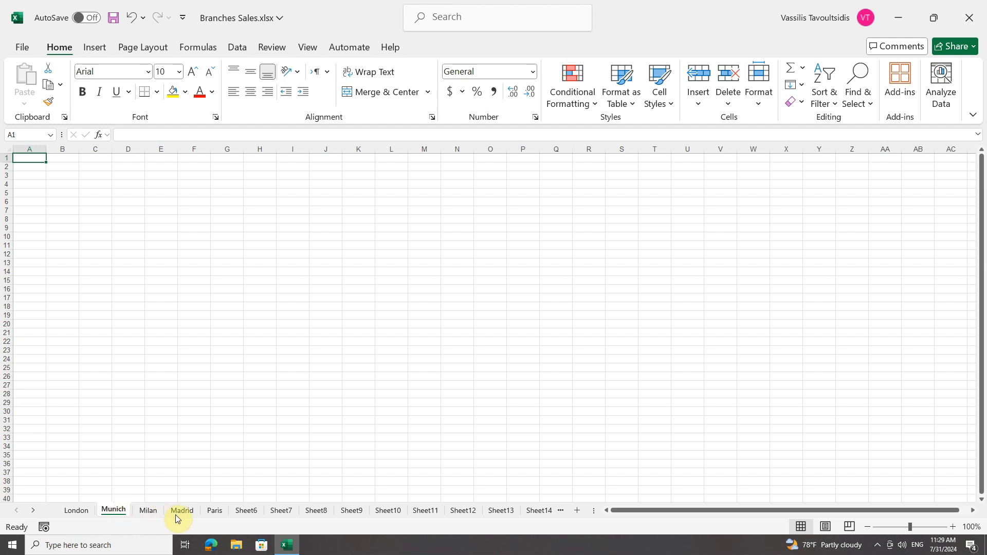
pyautogui.keyDown('shift'); pyautogui.click(214, 510); pyautogui.keyUp('shift')
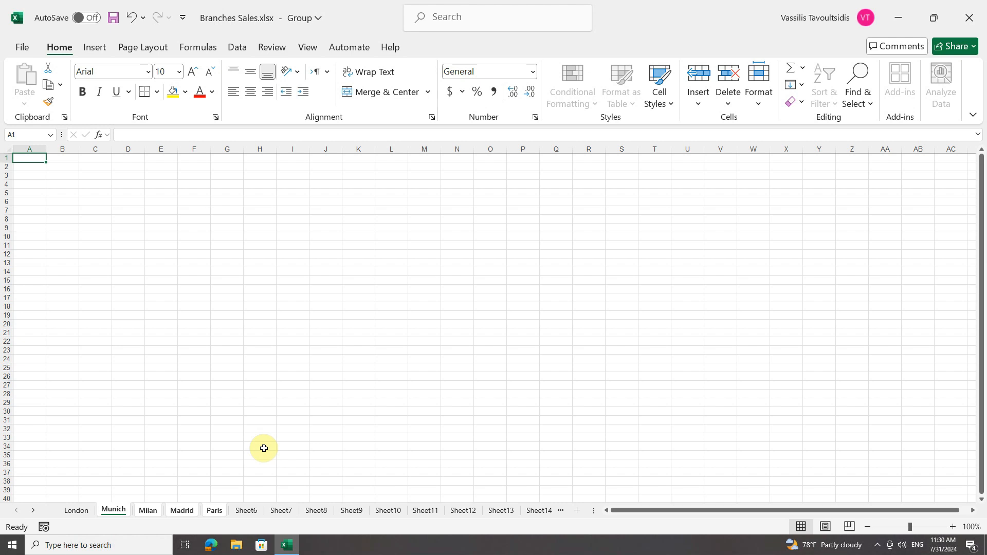
pyautogui.click(78, 512)
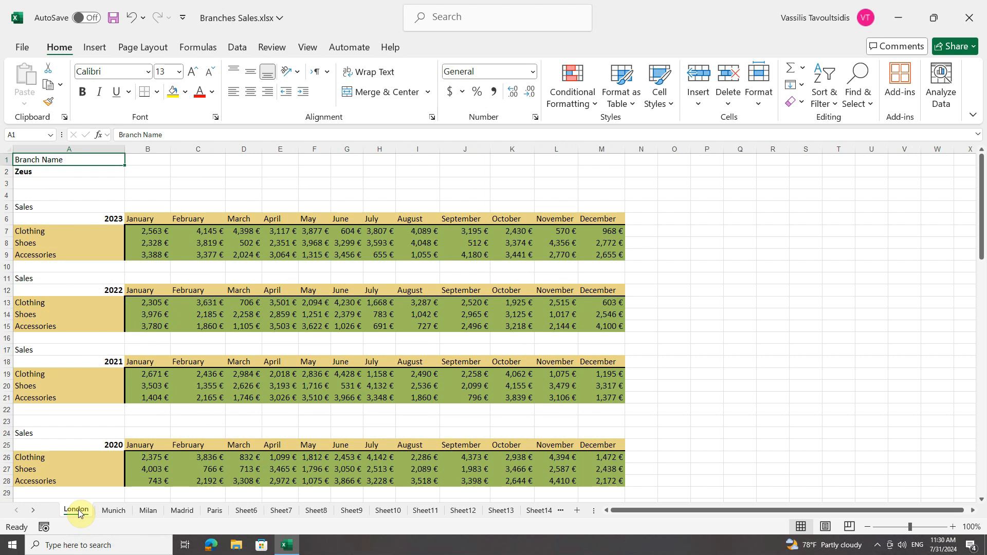
pyautogui.rightClick(79, 512)
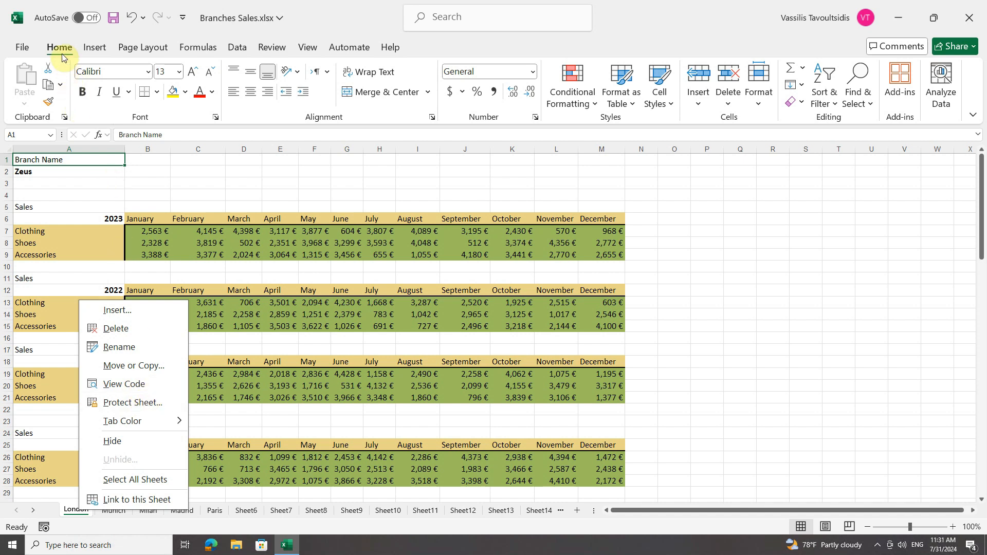
pyautogui.click(698, 106)
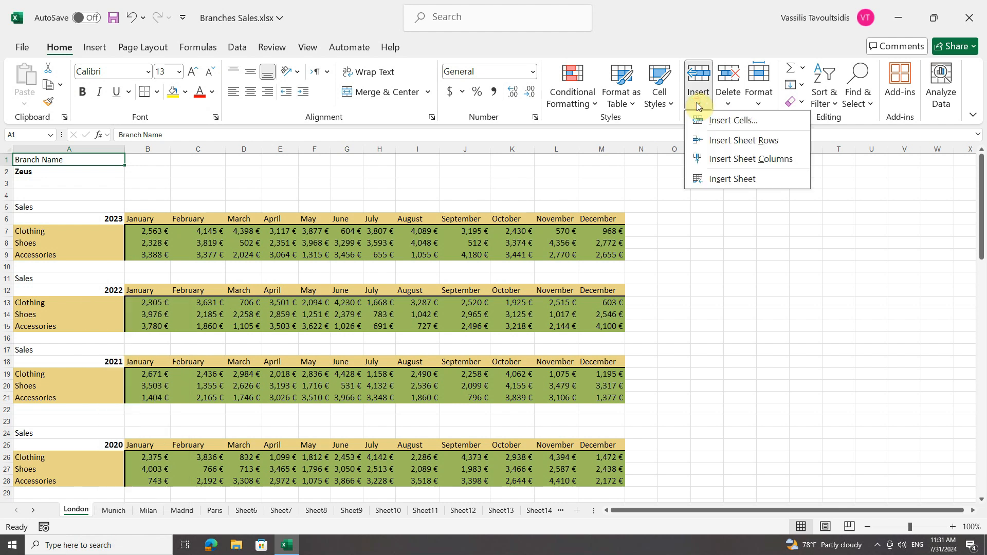
pyautogui.click(728, 105)
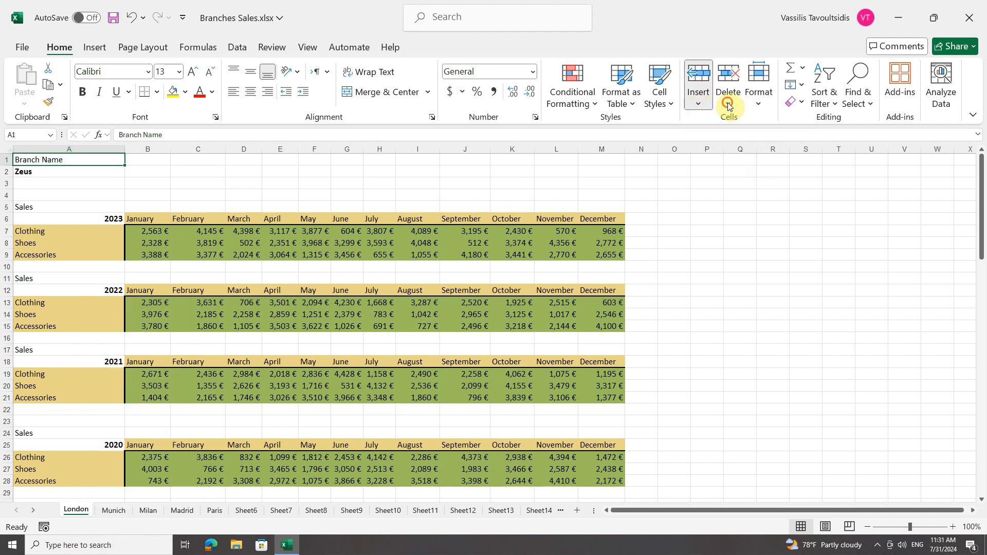
pyautogui.click(760, 106)
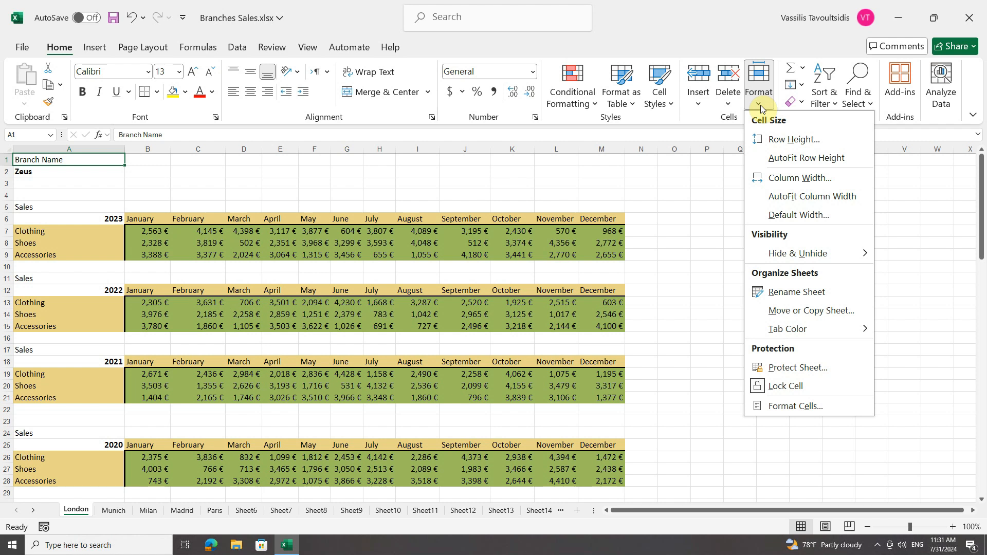
pyautogui.click(760, 105)
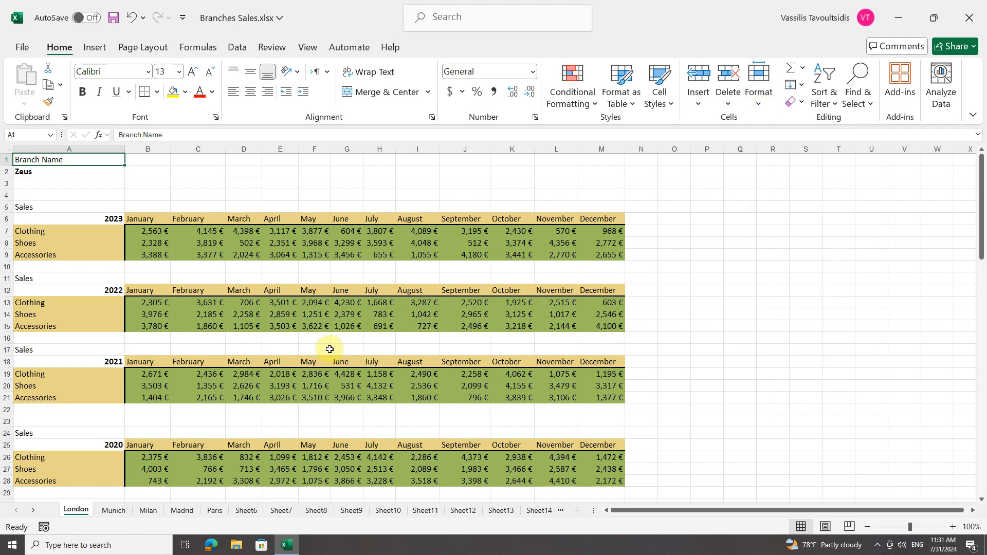